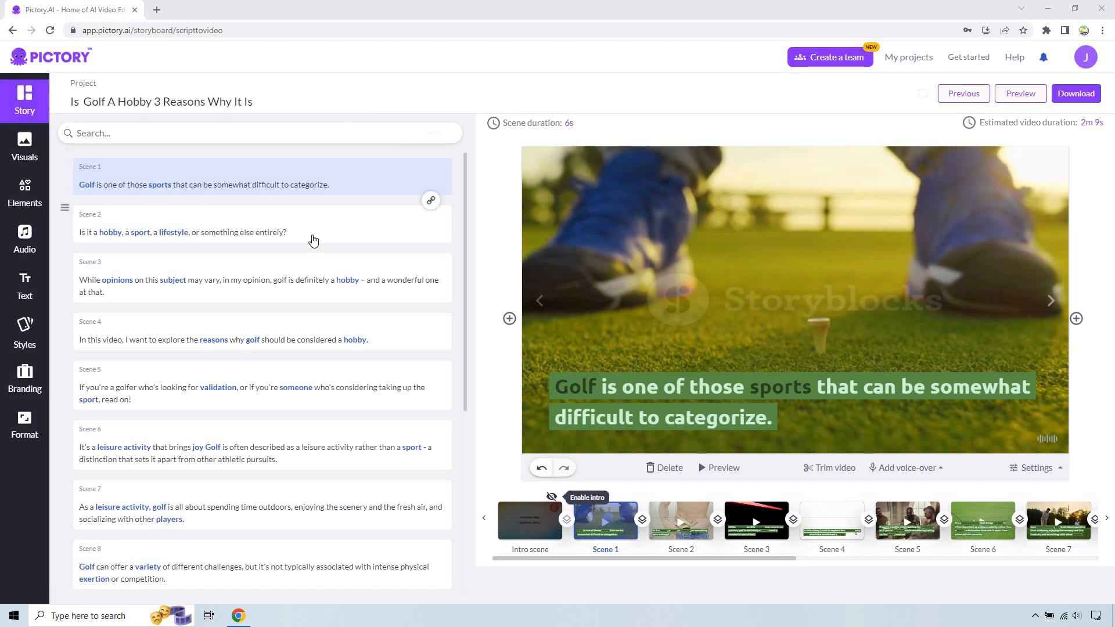
Read through the scene script and view the visuals of scenes 2 and 3.
{"action": "scroll", "coordinate": [312, 240], "scroll_direction": "down", "scroll_amount": 5}
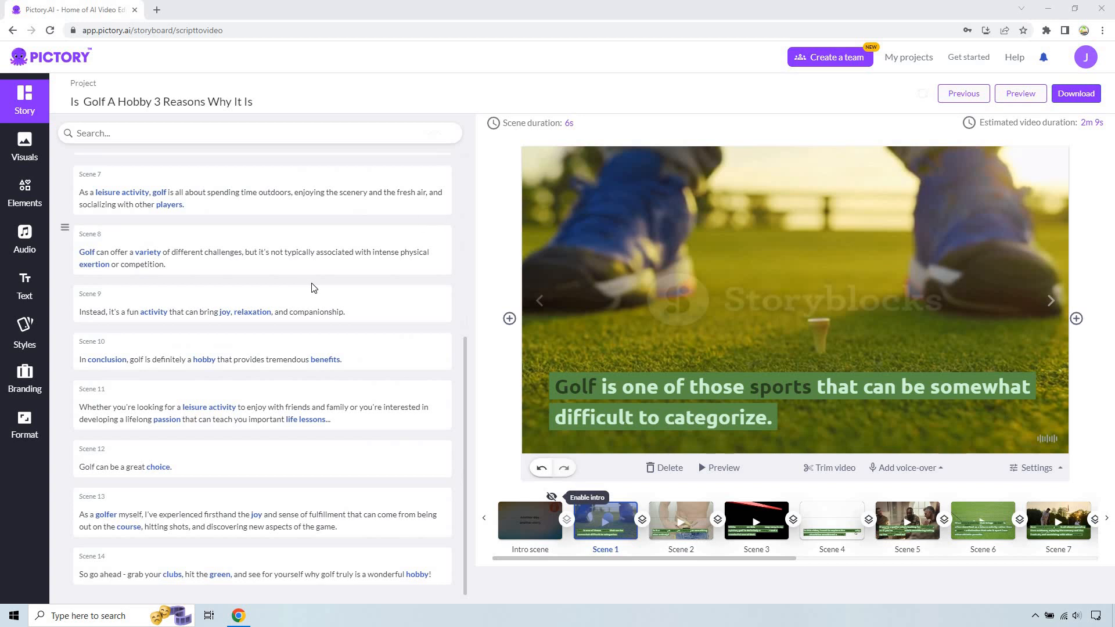
{"action": "scroll", "coordinate": [313, 288], "scroll_direction": "up", "scroll_amount": 5}
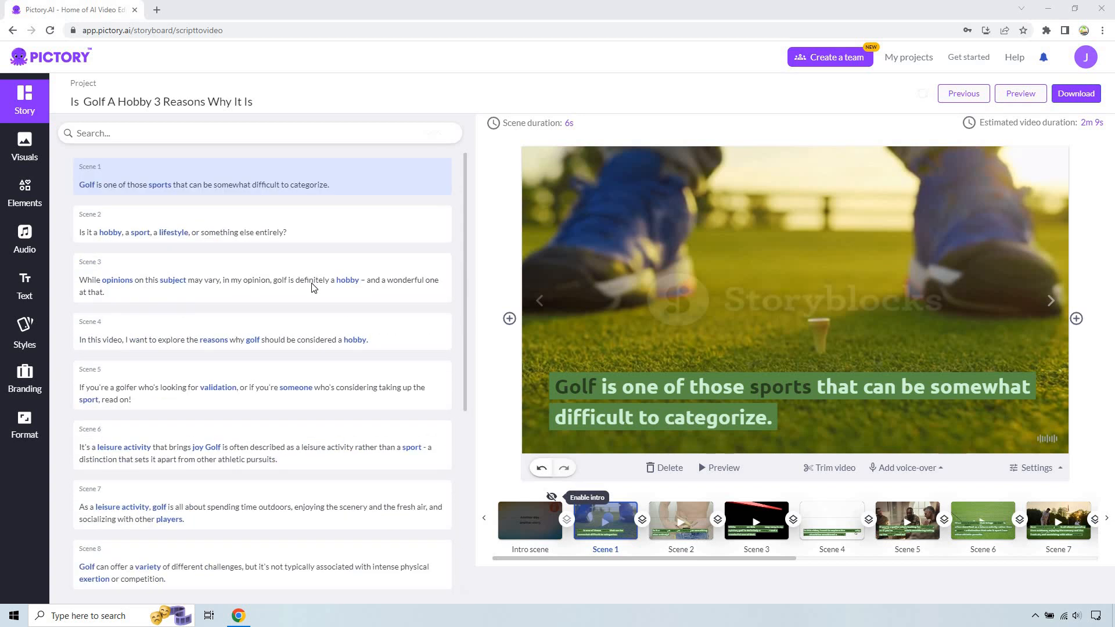
{"action": "left_click", "coordinate": [324, 230]}
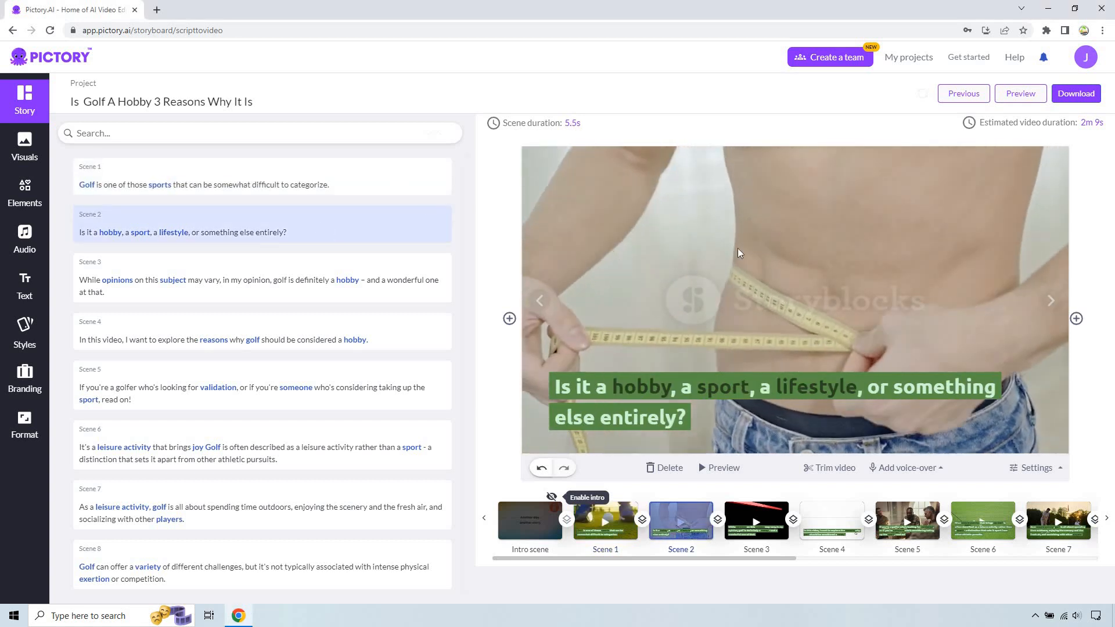
{"action": "left_click", "coordinate": [377, 273]}
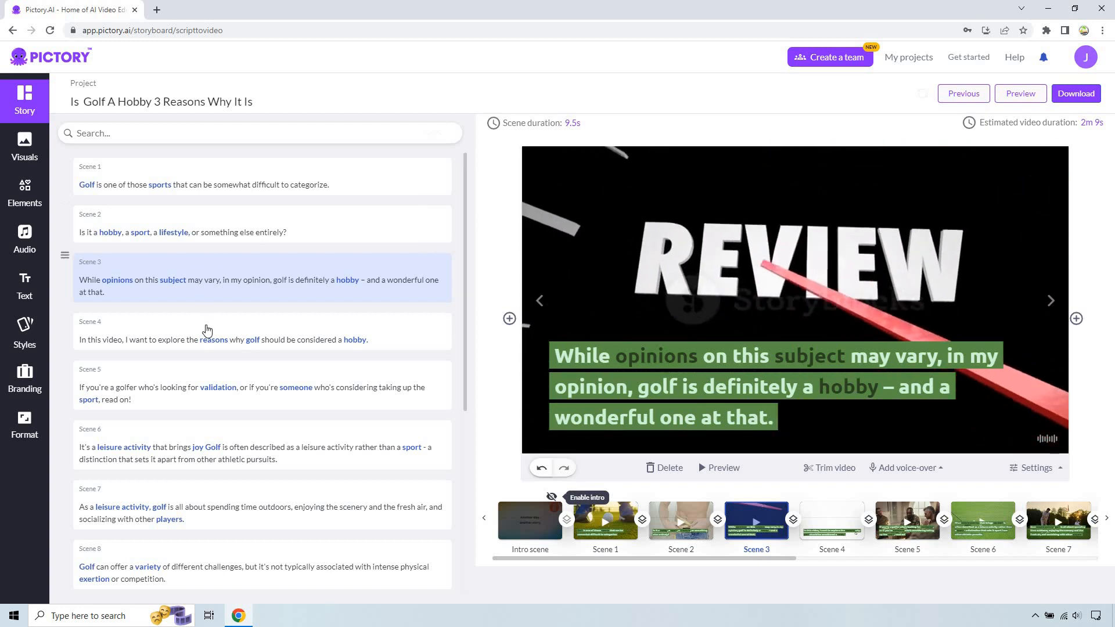
Replace "want to" with "will" in the scene 4 script so it reads "In this video, I will explore the reasons".
{"action": "left_click", "coordinate": [170, 330]}
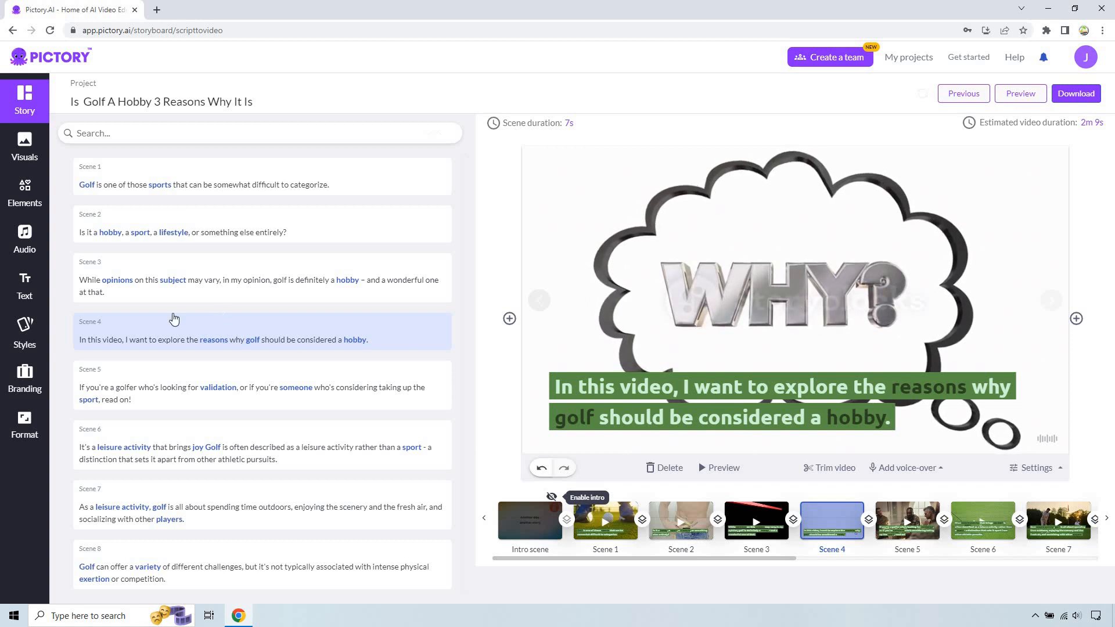
{"action": "left_click", "coordinate": [157, 341]}
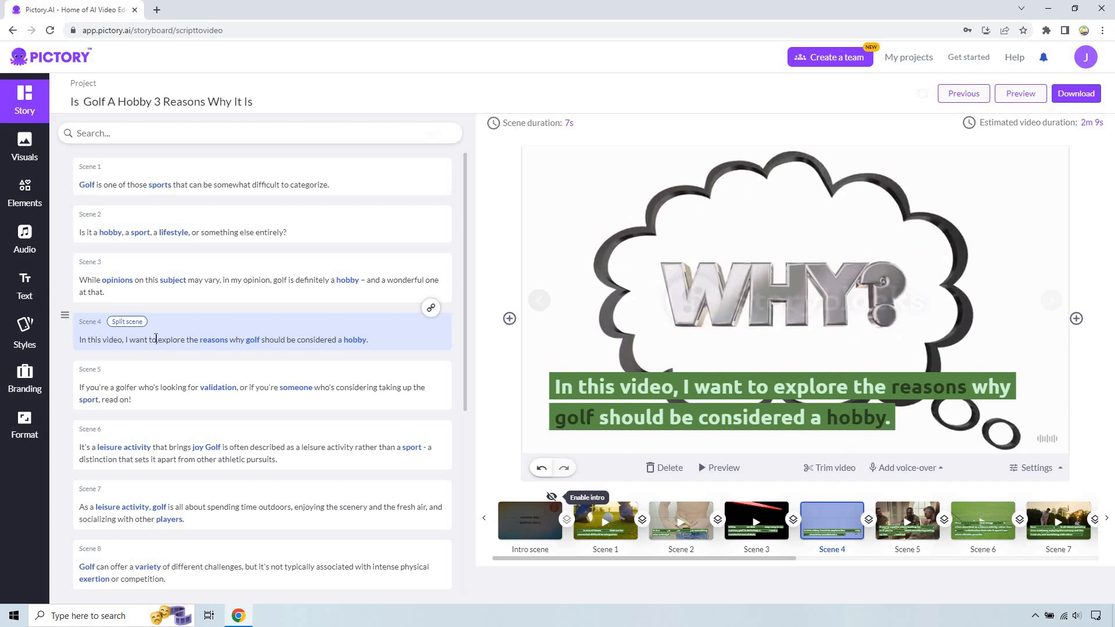
{"action": "key", "text": "BackSpace"}
{"action": "key", "text": "BackSpace"}
{"action": "key", "text": "BackSpace"}
{"action": "key", "text": "BackSpace"}
{"action": "key", "text": "BackSpace"}
{"action": "key", "text": "BackSpace"}
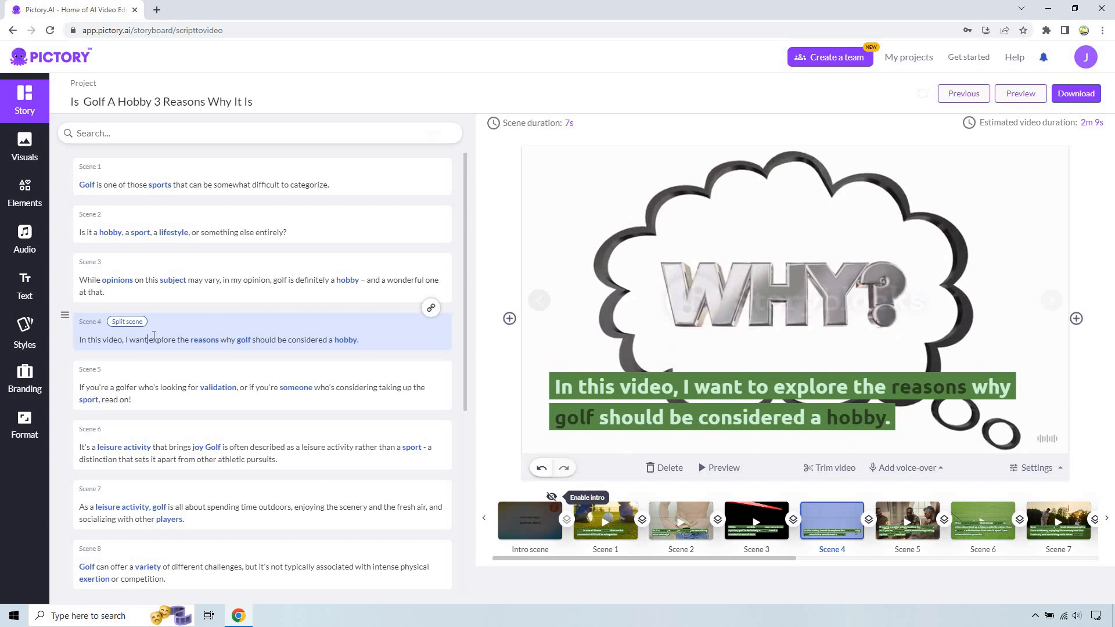
{"action": "type", "text": "ill"}
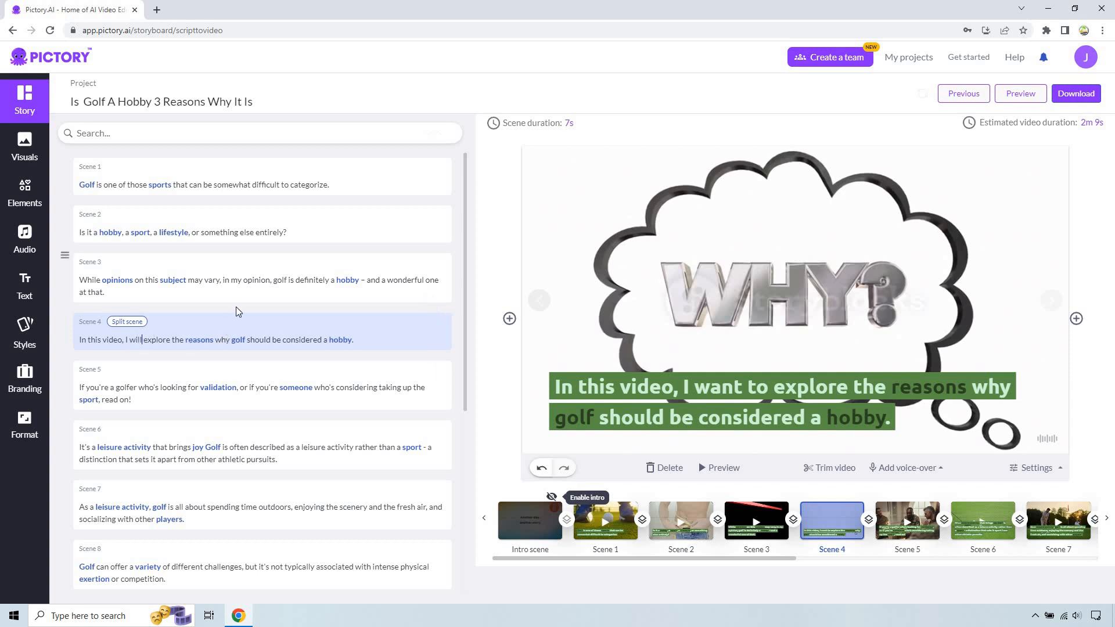
Select the scene 4 caption and examine its font, size, letter case, alignment and text shadow options.
{"action": "left_click", "coordinate": [629, 391]}
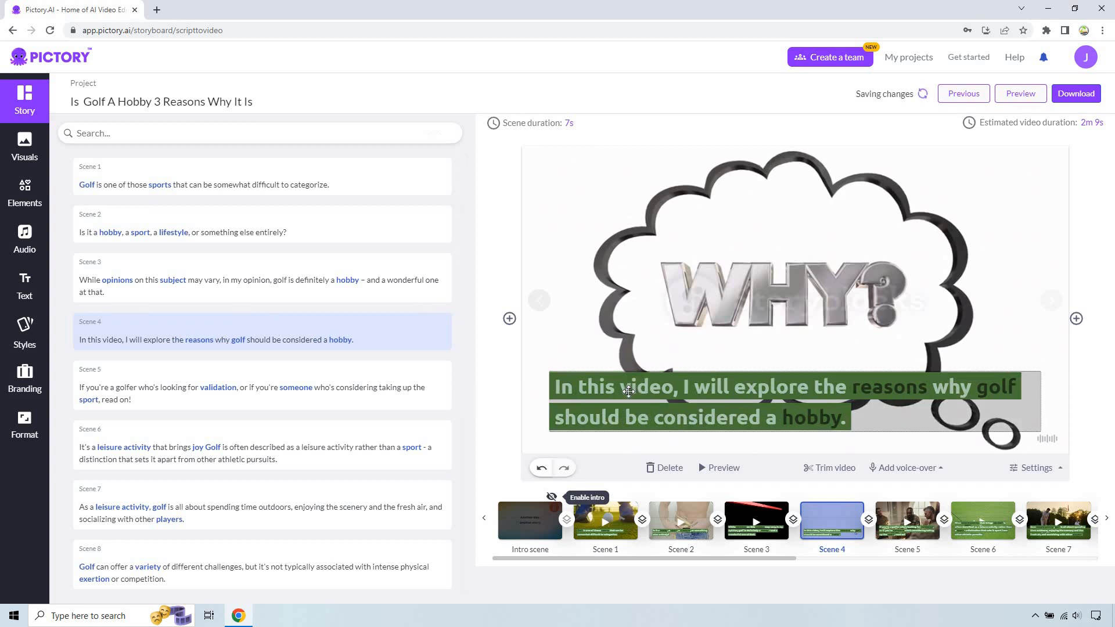
{"action": "double_click", "coordinate": [629, 390]}
{"action": "left_click", "coordinate": [629, 391]}
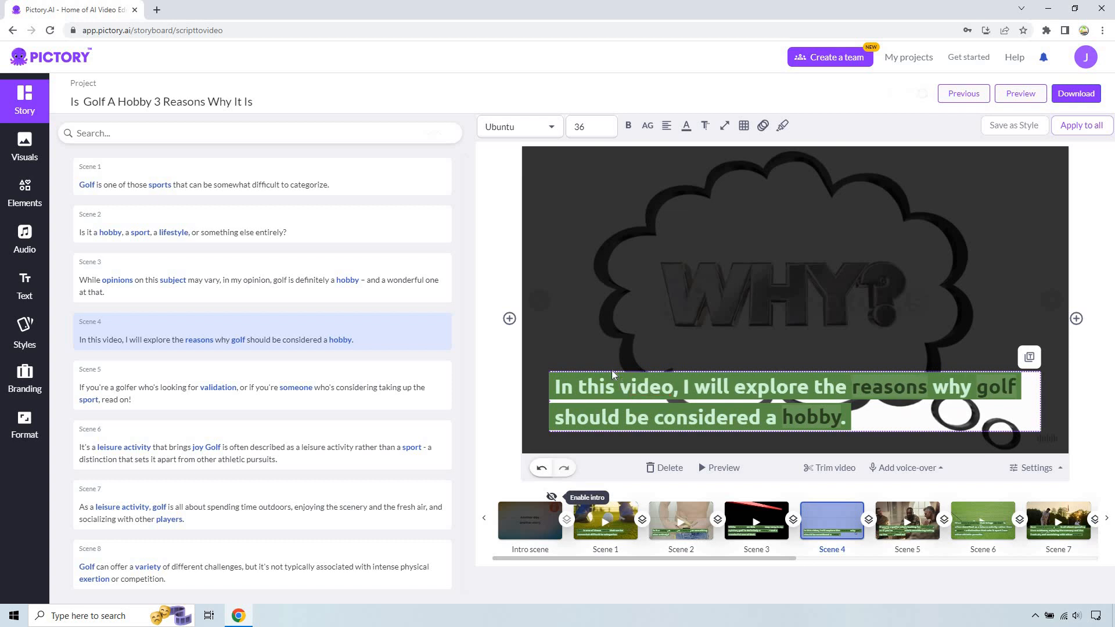
{"action": "left_click", "coordinate": [1092, 219]}
{"action": "left_click", "coordinate": [719, 397]}
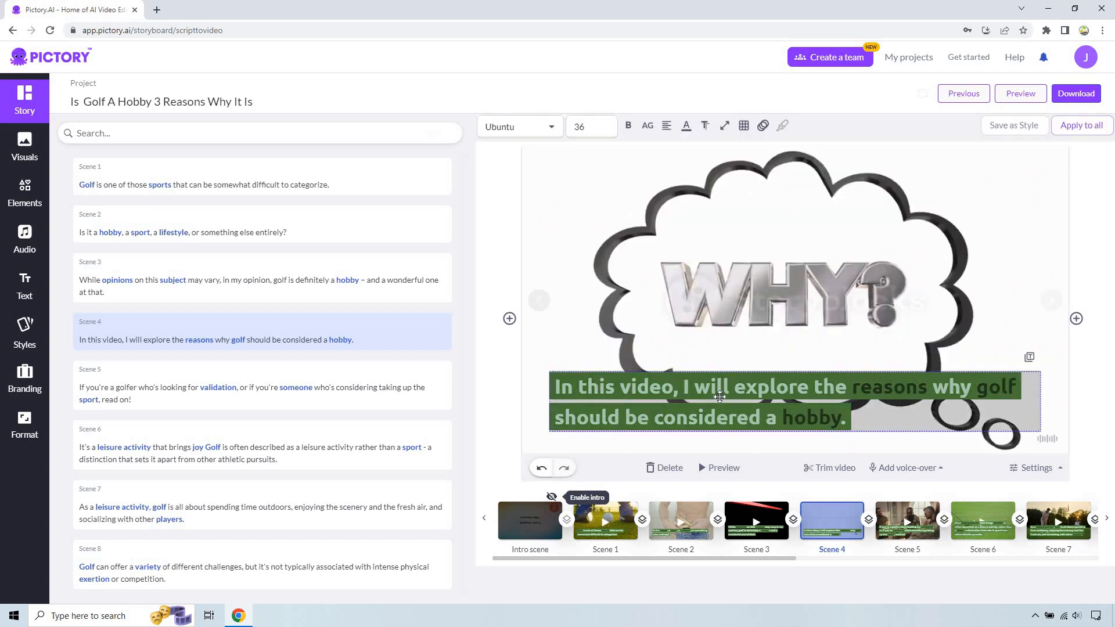
{"action": "left_click", "coordinate": [536, 128]}
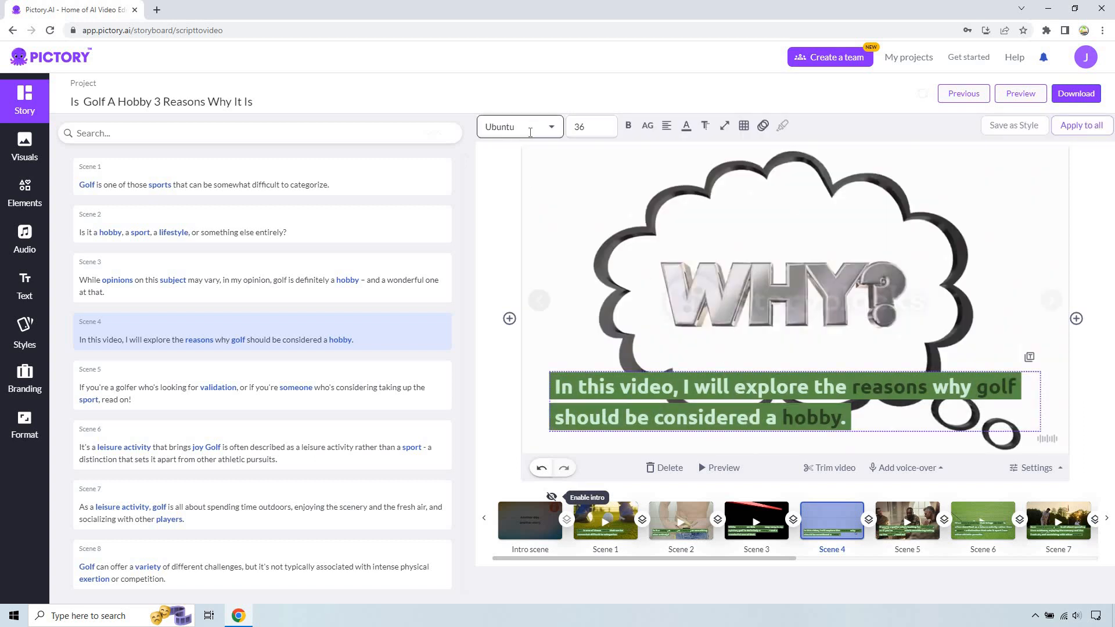
{"action": "left_click", "coordinate": [564, 109]}
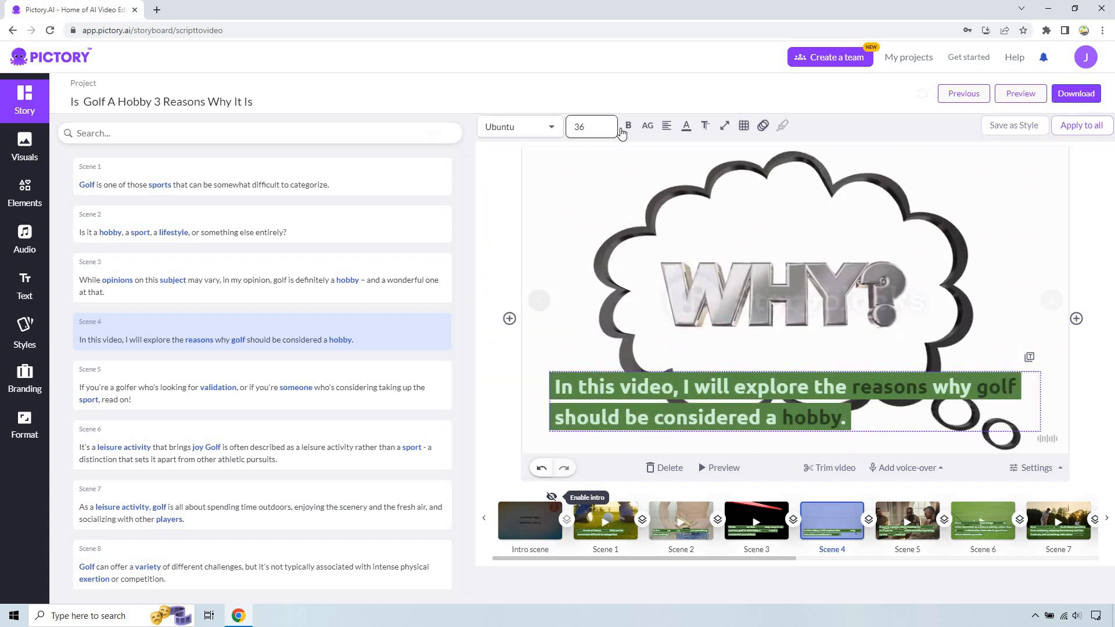
{"action": "mouse_move", "coordinate": [624, 133]}
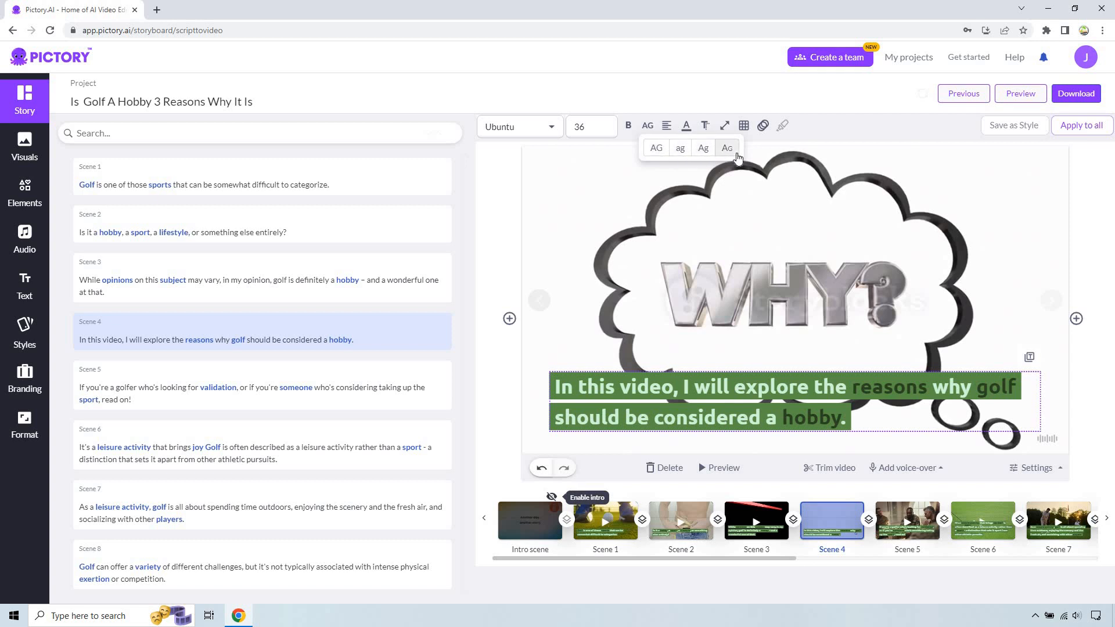
{"action": "left_click", "coordinate": [669, 126]}
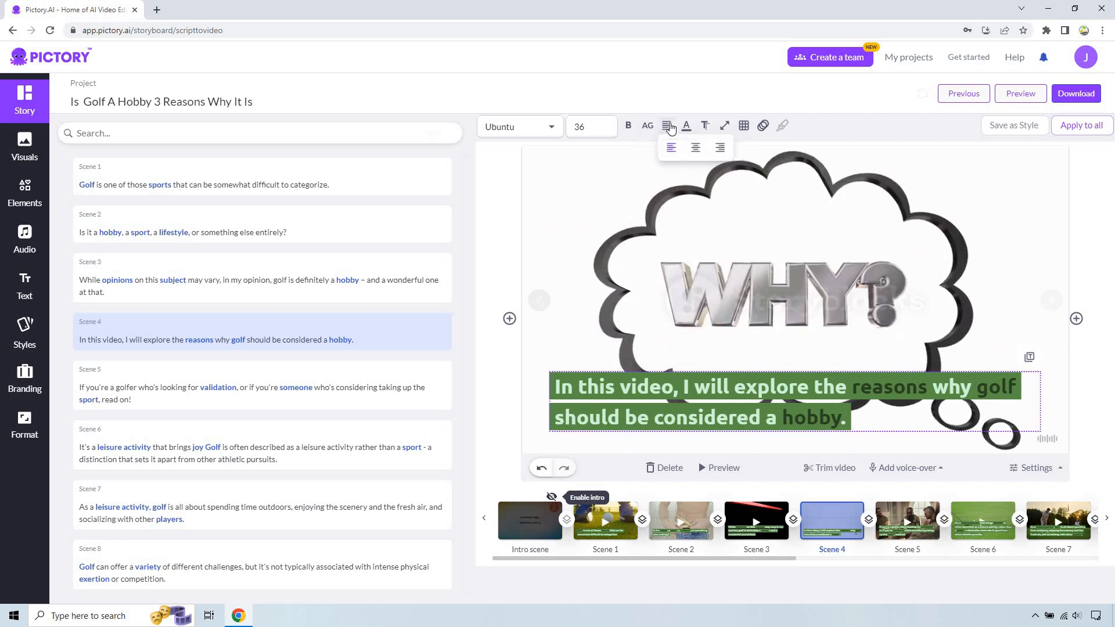
{"action": "left_click", "coordinate": [706, 126]}
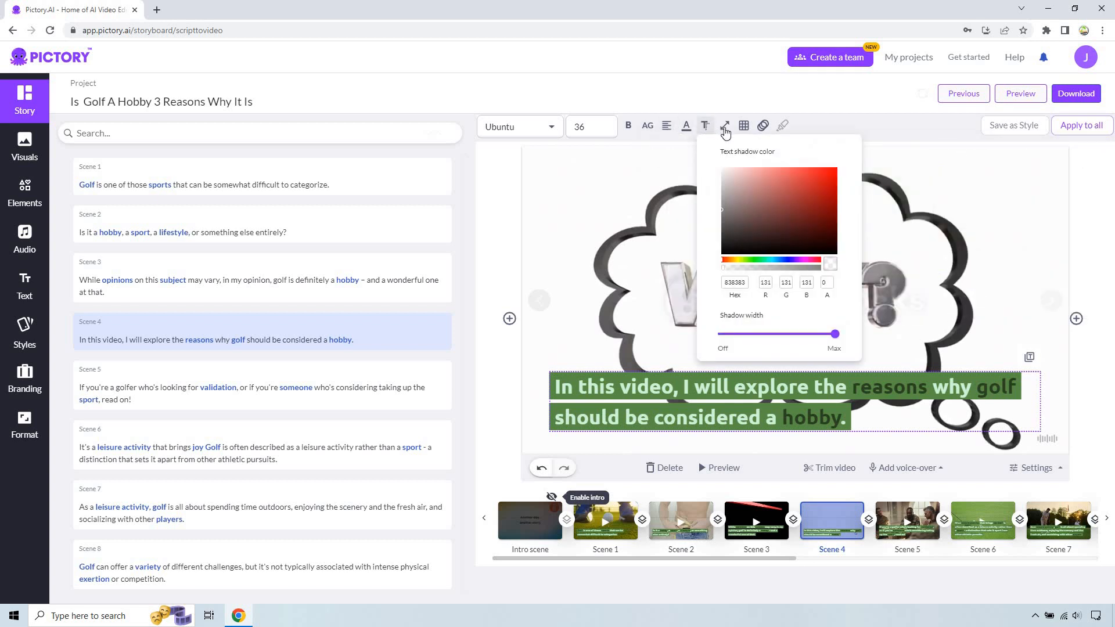
{"action": "left_click", "coordinate": [725, 126]}
Try the centre position preset on the scene 4 caption and settle on the bottom-centre preset.
{"action": "left_click", "coordinate": [744, 128]}
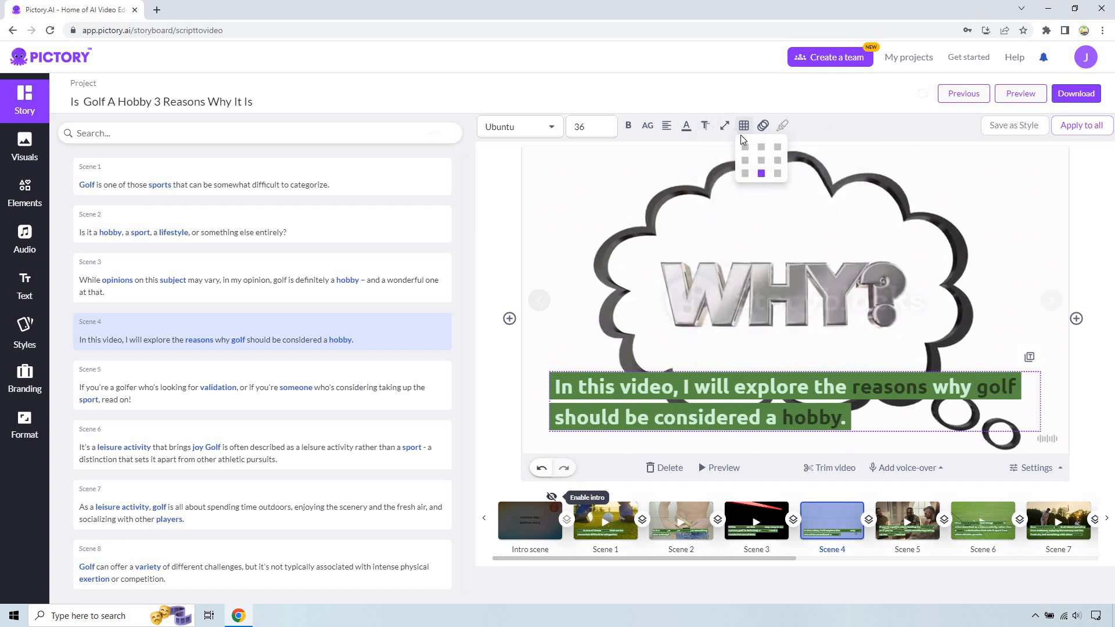
{"action": "left_click", "coordinate": [762, 160]}
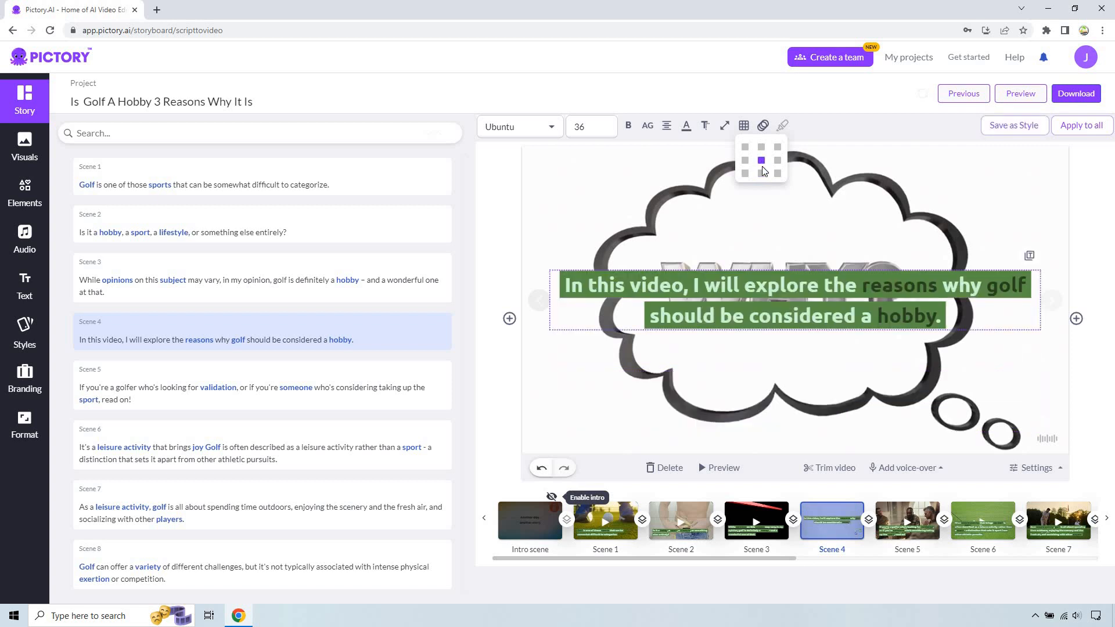
{"action": "left_click", "coordinate": [762, 174]}
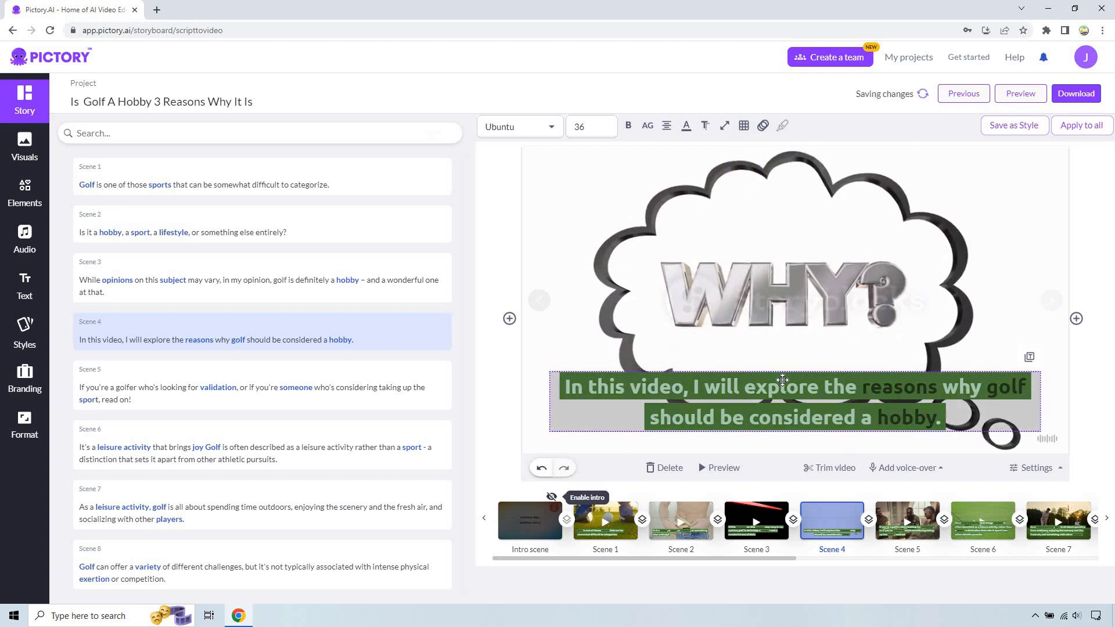
Move the scene 4 caption freehand to the middle of the frame and return it to the bottom-centre preset.
{"action": "left_click_drag", "start_coordinate": [770, 372], "coordinate": [780, 475]}
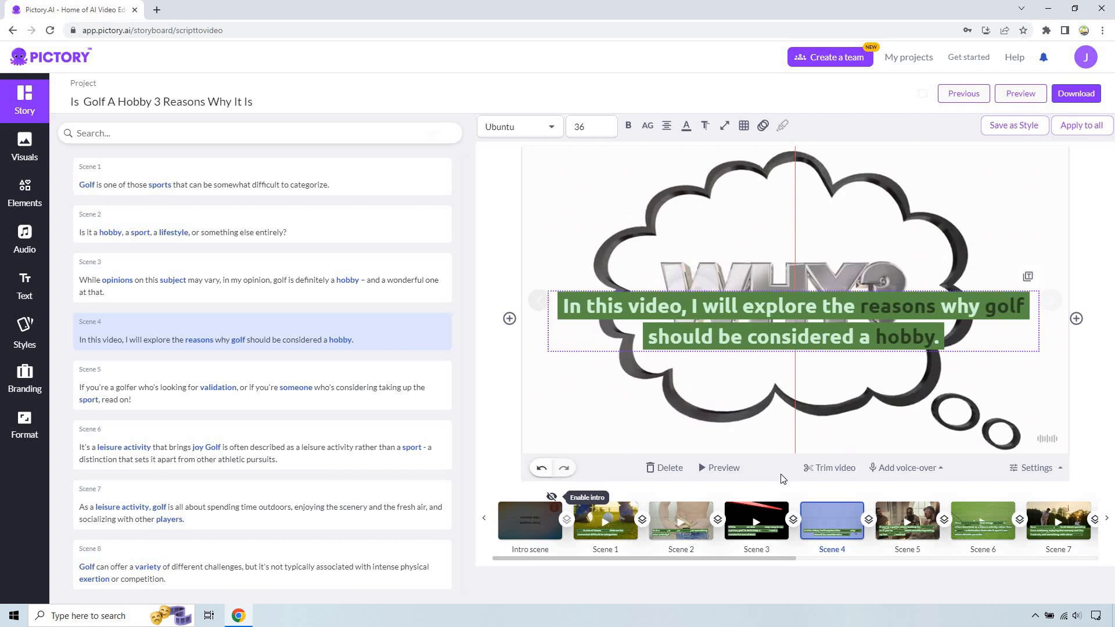
{"action": "left_click", "coordinate": [709, 248]}
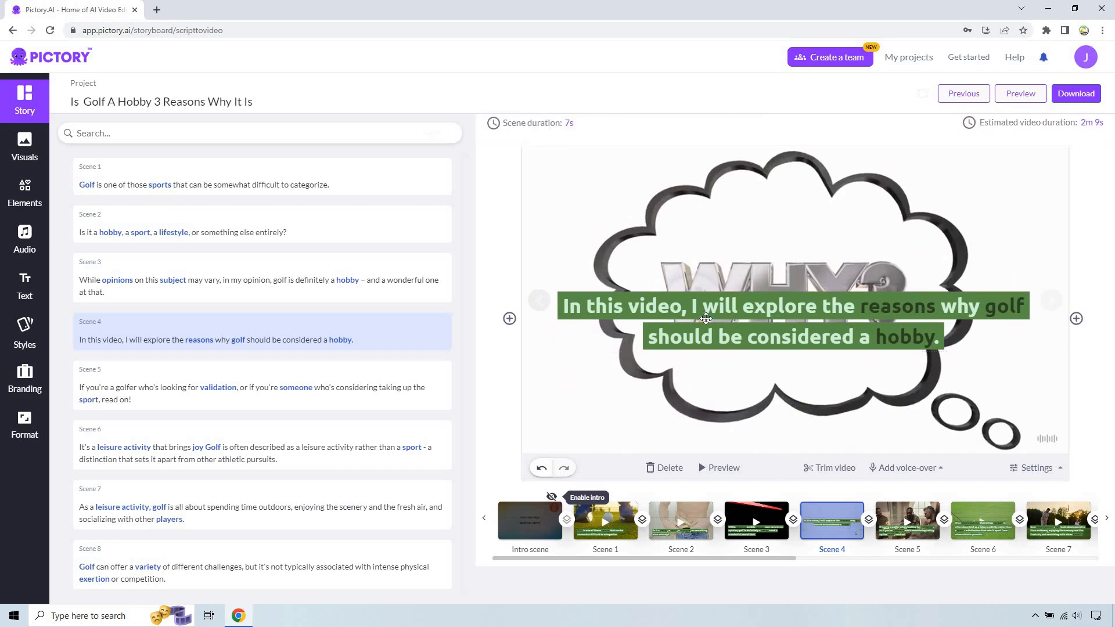
{"action": "left_click", "coordinate": [744, 125]}
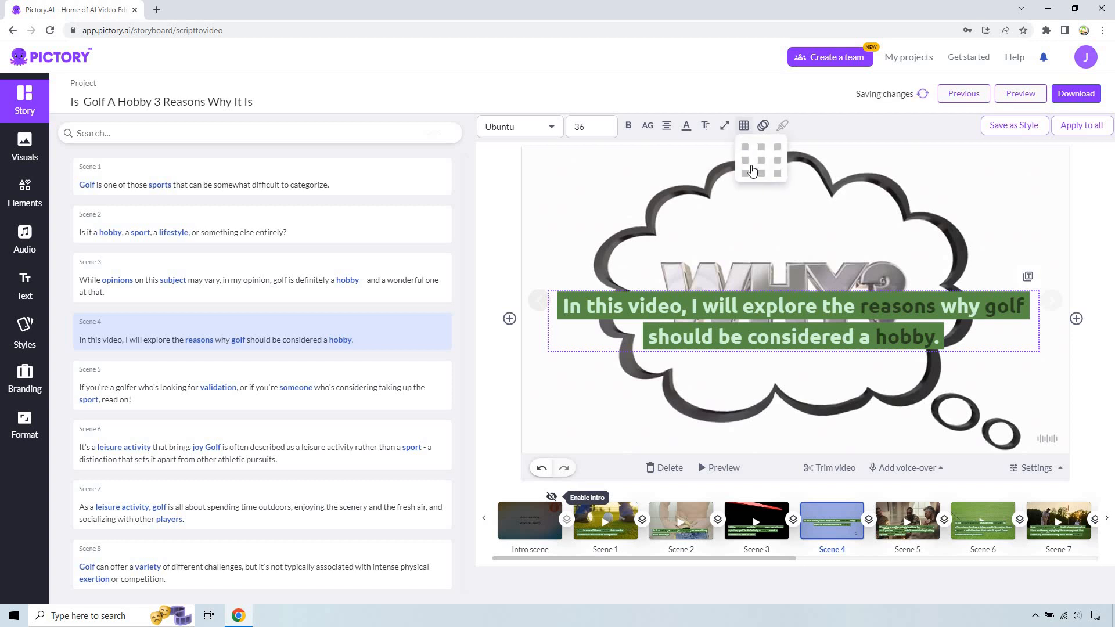
{"action": "left_click", "coordinate": [761, 174]}
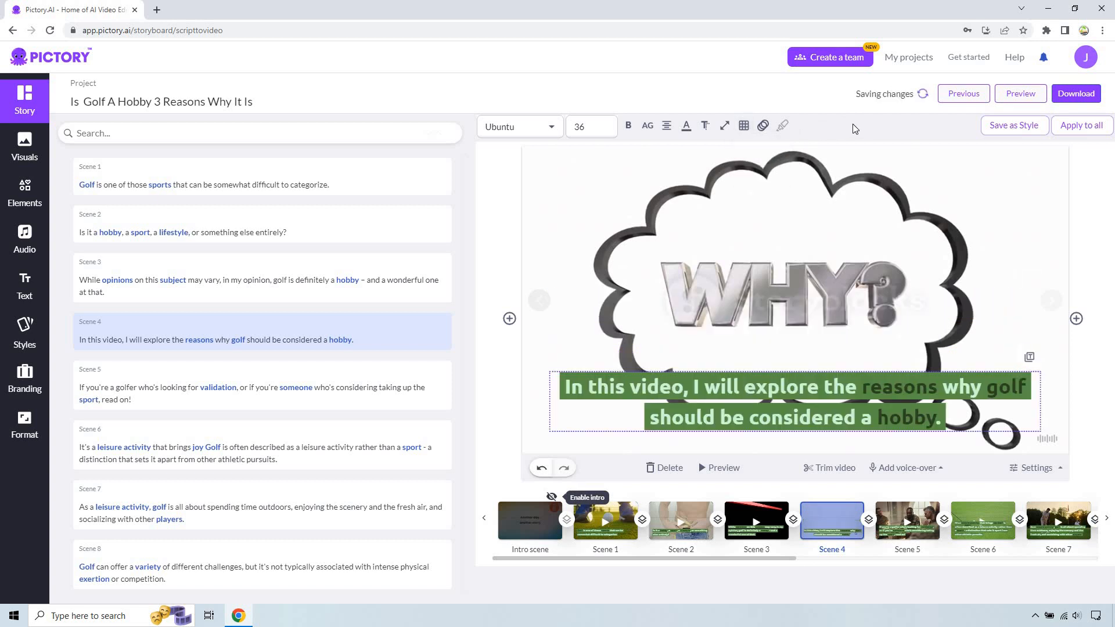
Examine the entry and exit animation choices available for the scene 4 caption.
{"action": "left_click", "coordinate": [763, 127]}
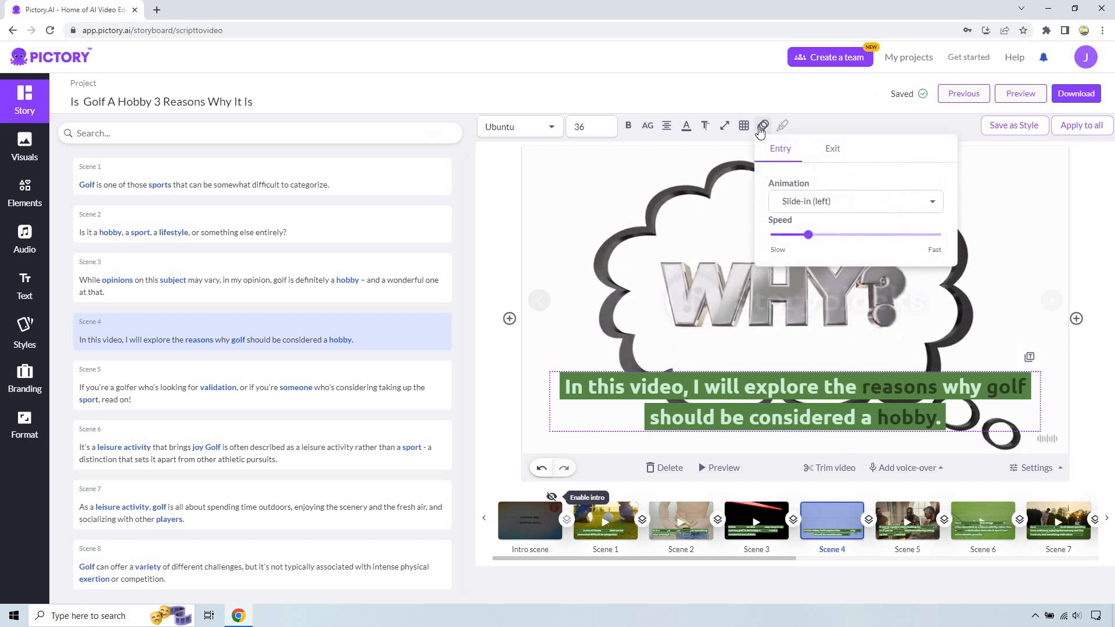
{"action": "left_click", "coordinate": [802, 210]}
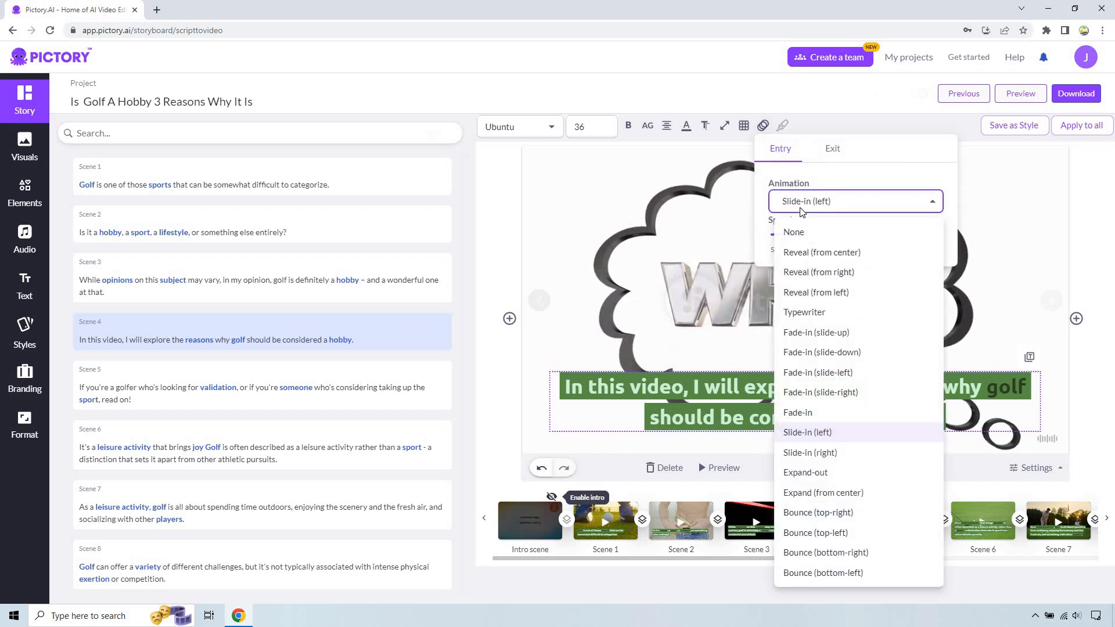
{"action": "left_click", "coordinate": [834, 156]}
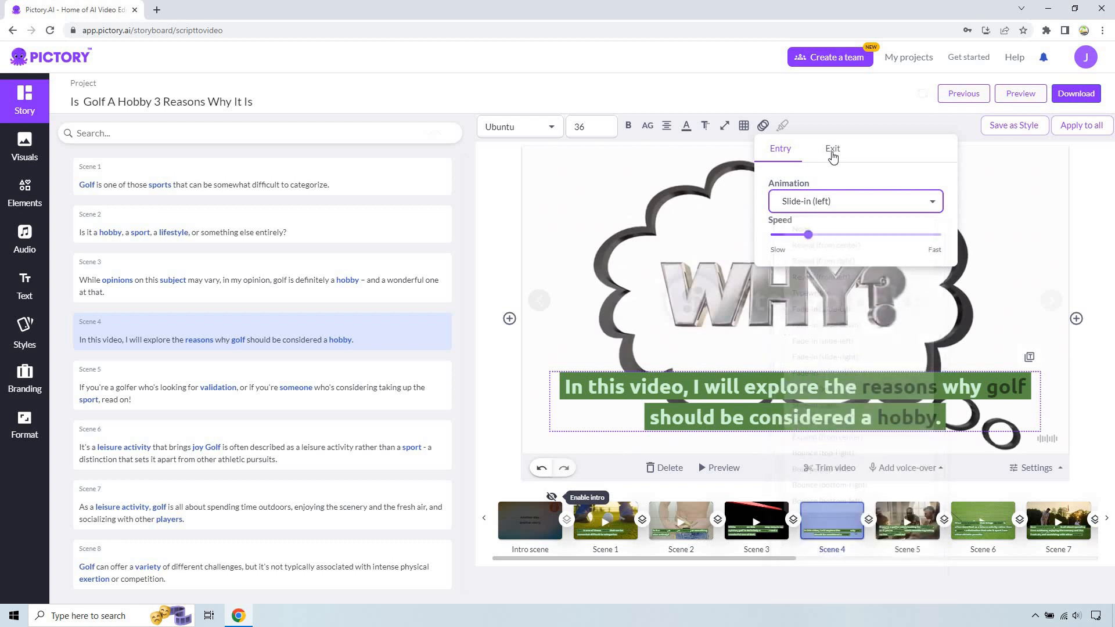
{"action": "left_click", "coordinate": [833, 152]}
{"action": "left_click", "coordinate": [827, 203]}
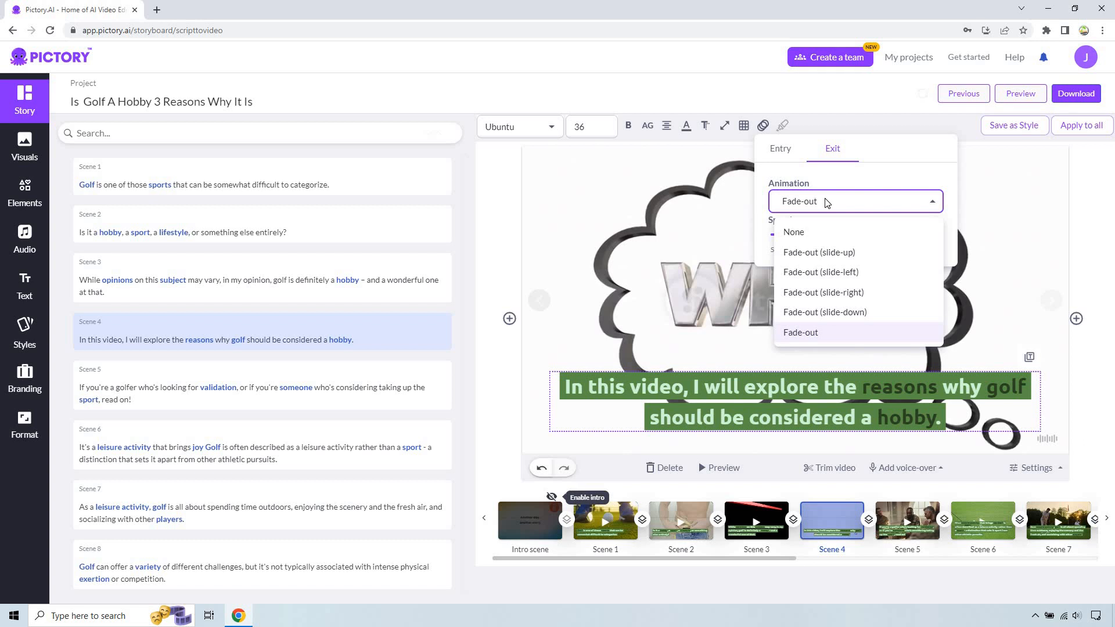
{"action": "left_click", "coordinate": [846, 91]}
{"action": "left_click", "coordinate": [846, 91]}
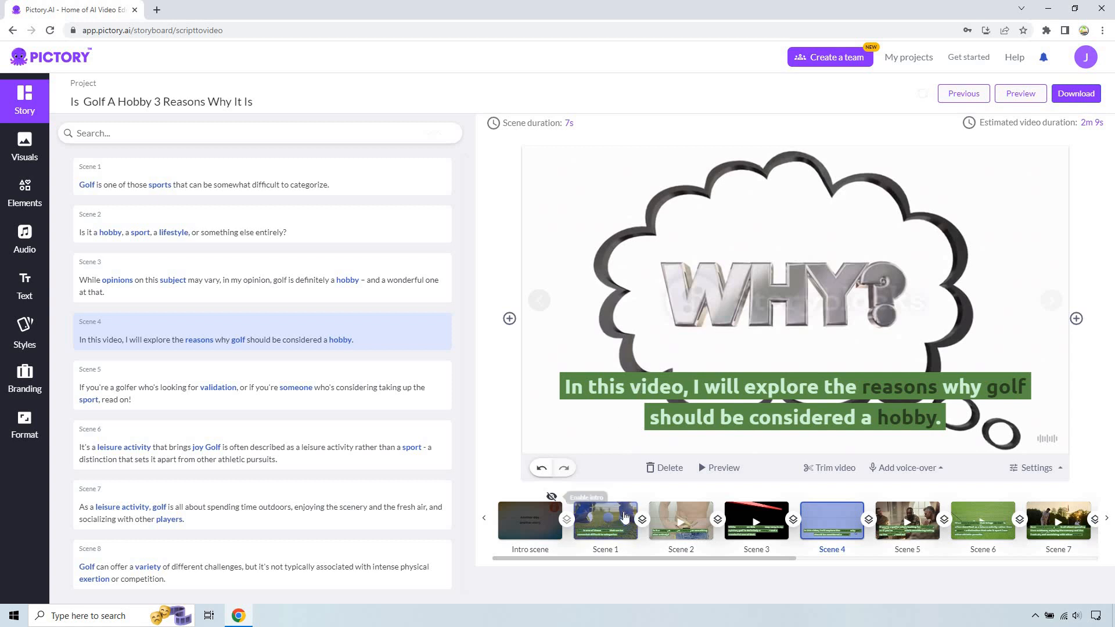
Search the visuals library for "golf" and replace the scene 2 visual with the clip of two golfers walking with a bag.
{"action": "left_click", "coordinate": [605, 520]}
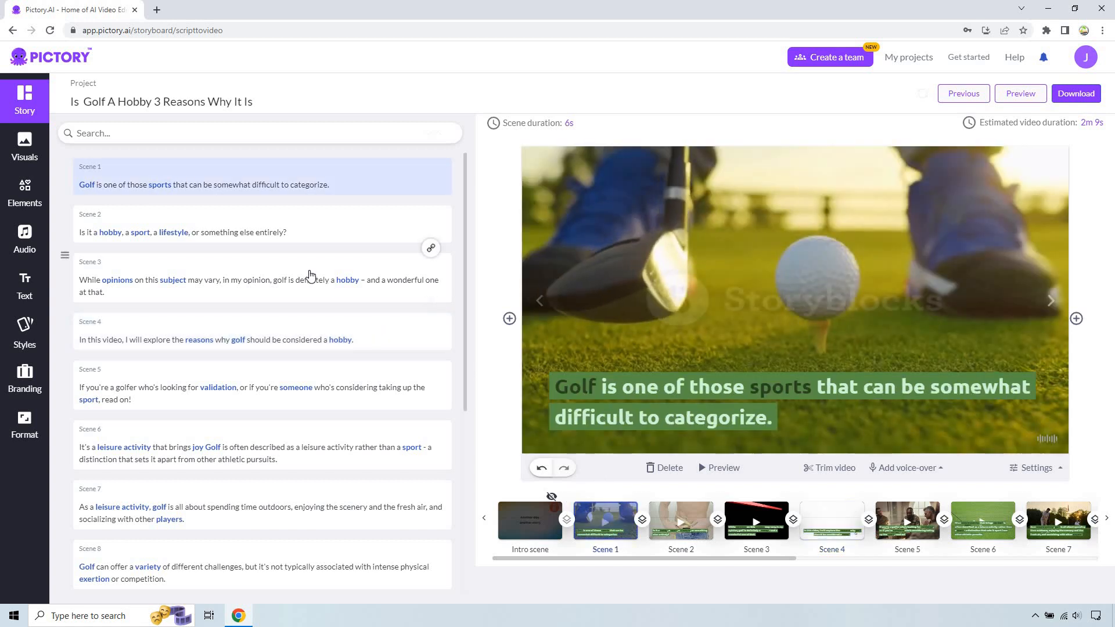
{"action": "left_click", "coordinate": [697, 510]}
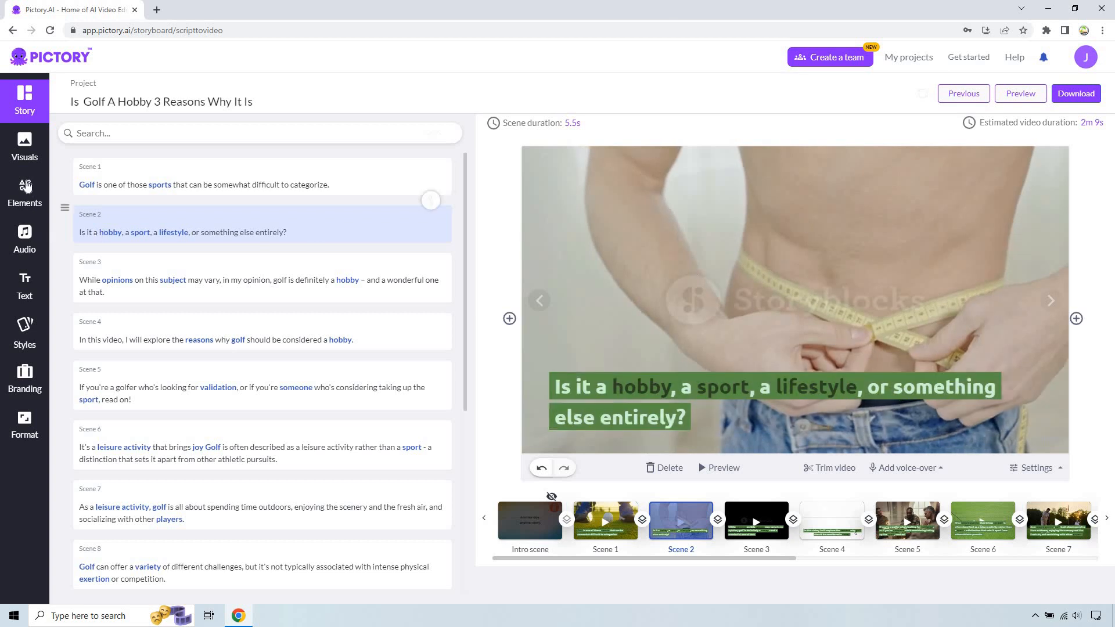
{"action": "left_click", "coordinate": [25, 148]}
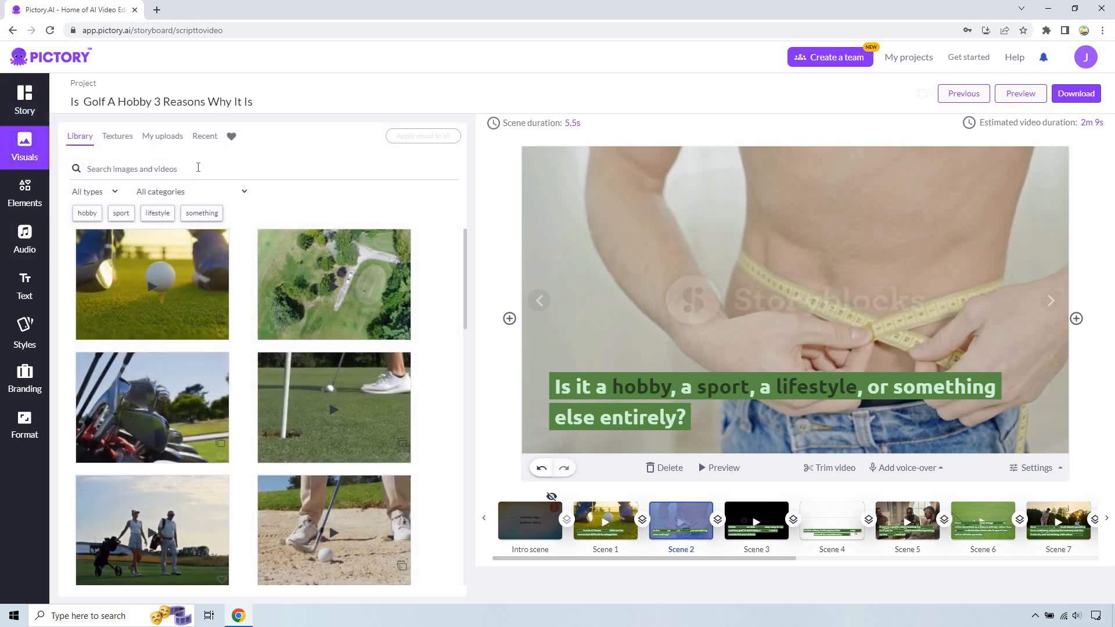
{"action": "type", "text": "golf"}
{"action": "key", "text": "Return"}
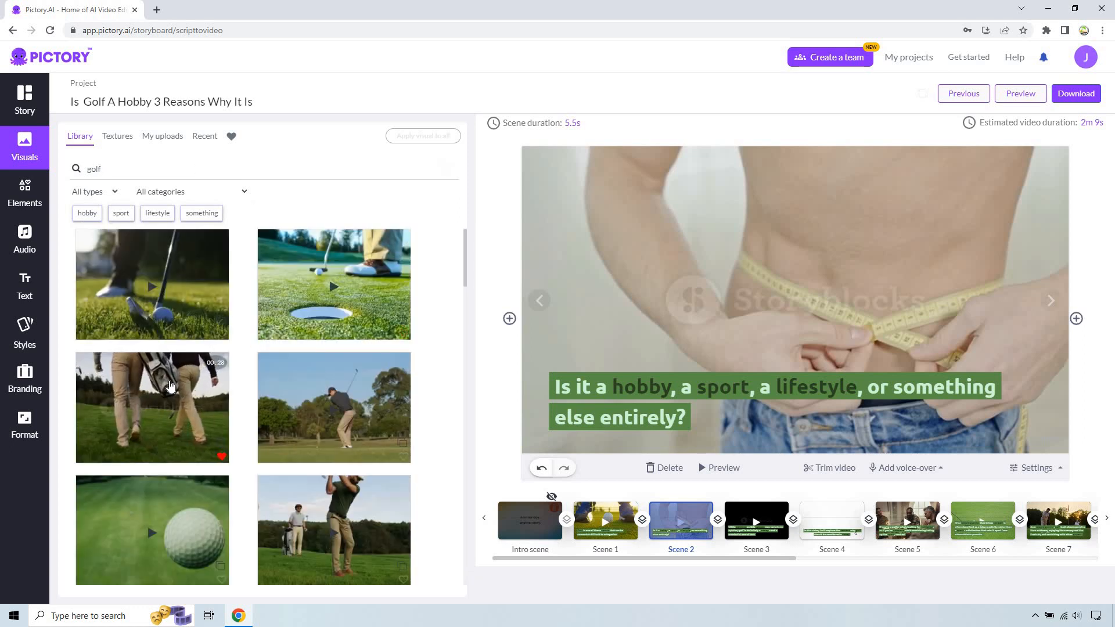
{"action": "left_click", "coordinate": [170, 386]}
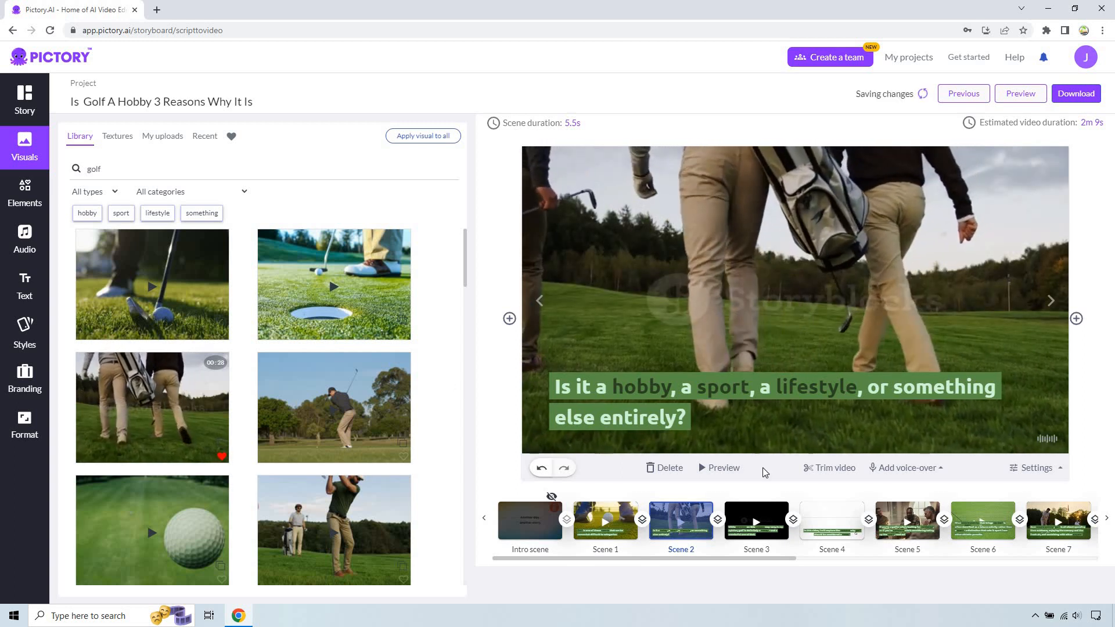
Centre-align the caption text of scene 3.
{"action": "left_click", "coordinate": [771, 513]}
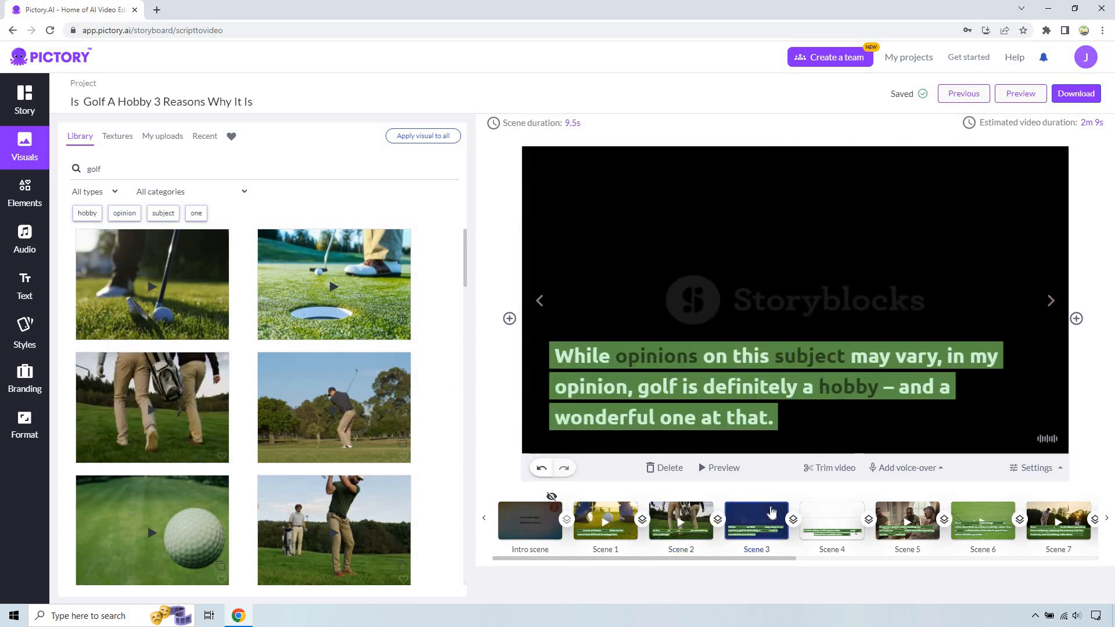
{"action": "left_click", "coordinate": [785, 391]}
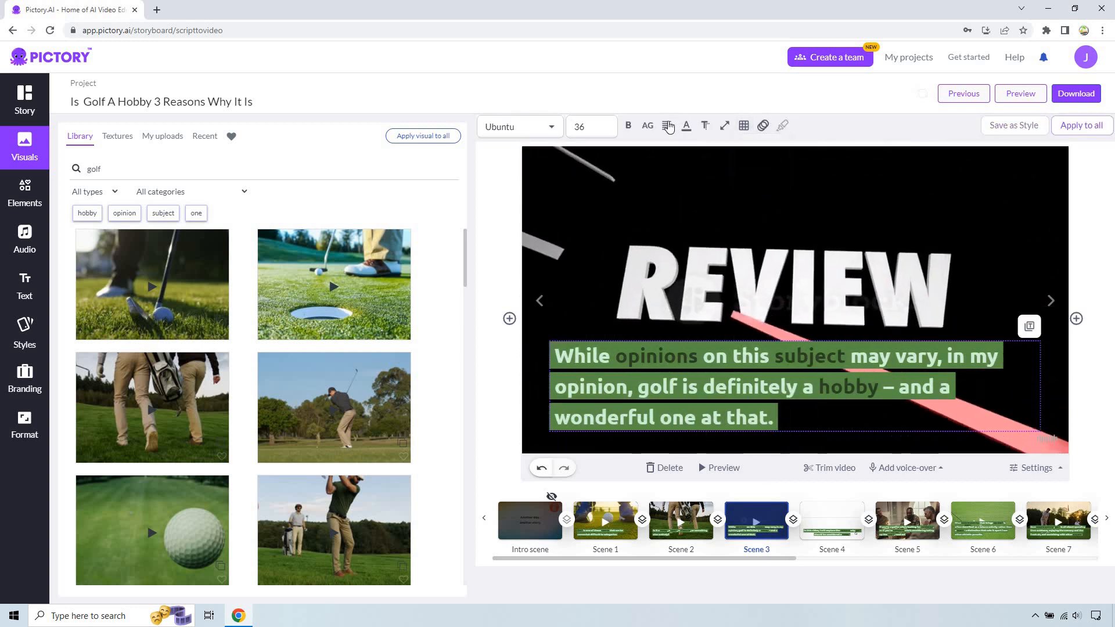
{"action": "left_click", "coordinate": [667, 126]}
{"action": "left_click", "coordinate": [697, 149]}
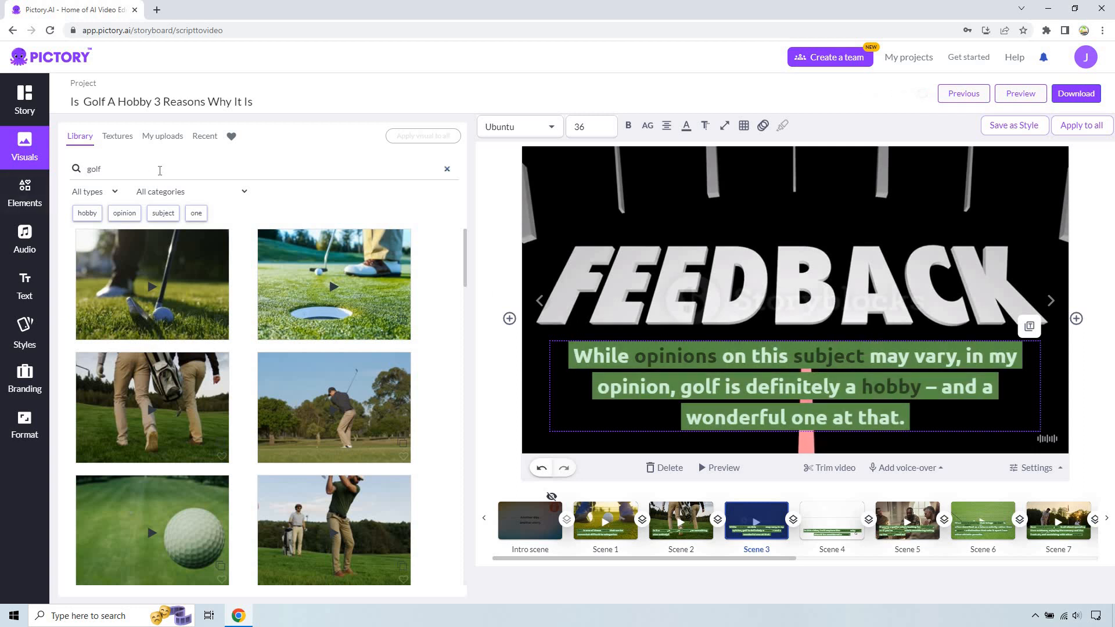
Search the visuals library for "hobby" and replace the scene 3 visual with the clip of a golfer putting on a green.
{"action": "left_click", "coordinate": [160, 170]}
{"action": "type", "text": "hobby"}
{"action": "key", "text": "Return"}
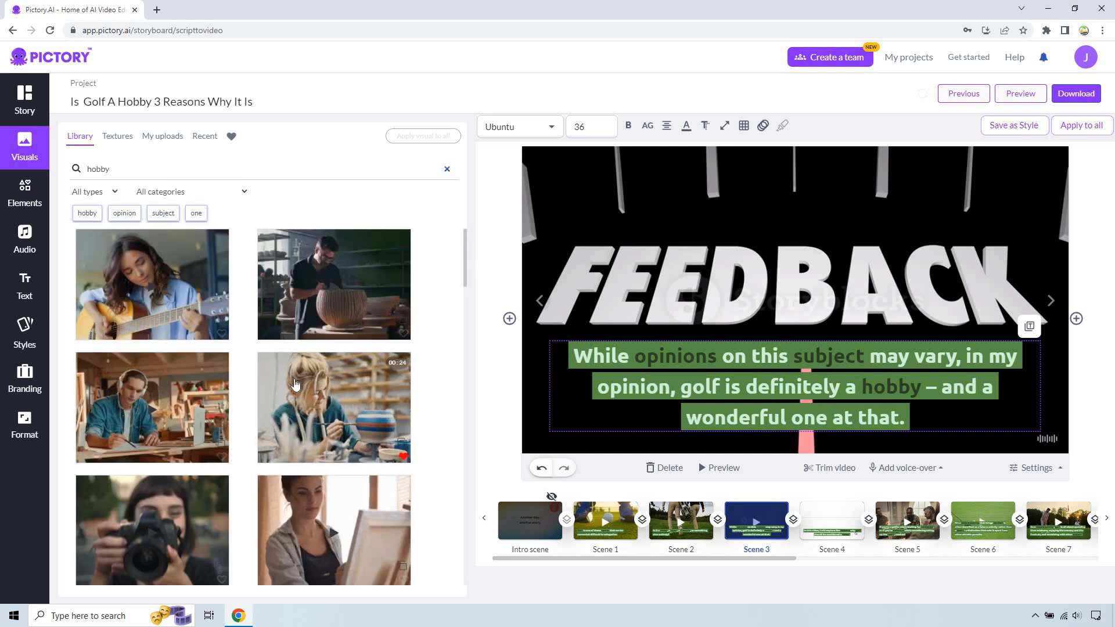
{"action": "scroll", "coordinate": [295, 384], "scroll_direction": "down", "scroll_amount": 8}
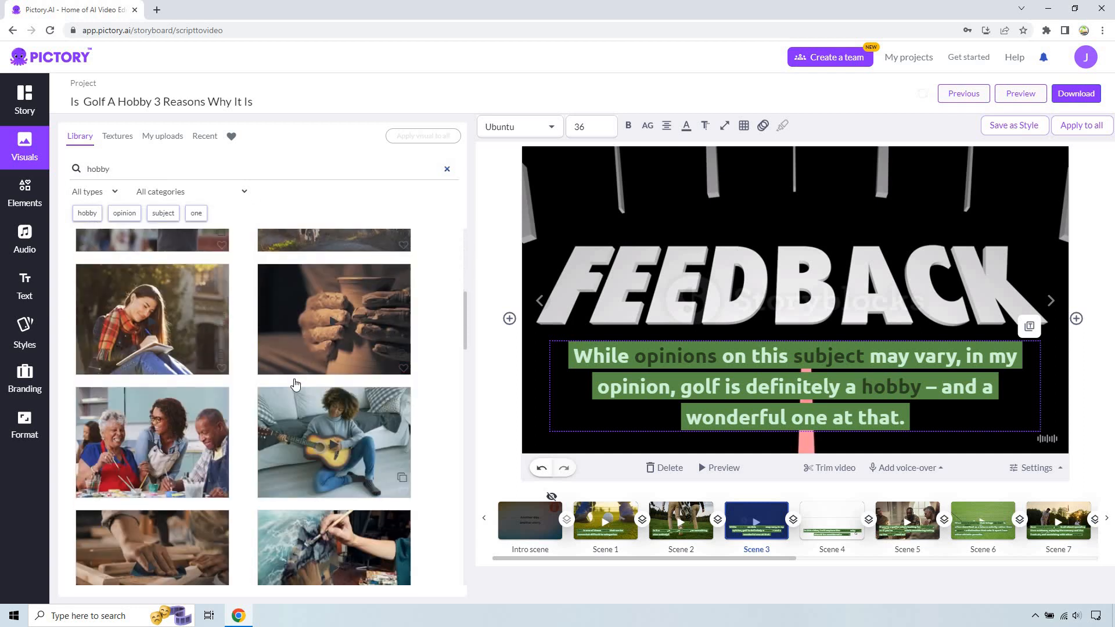
{"action": "scroll", "coordinate": [295, 383], "scroll_direction": "down", "scroll_amount": 10}
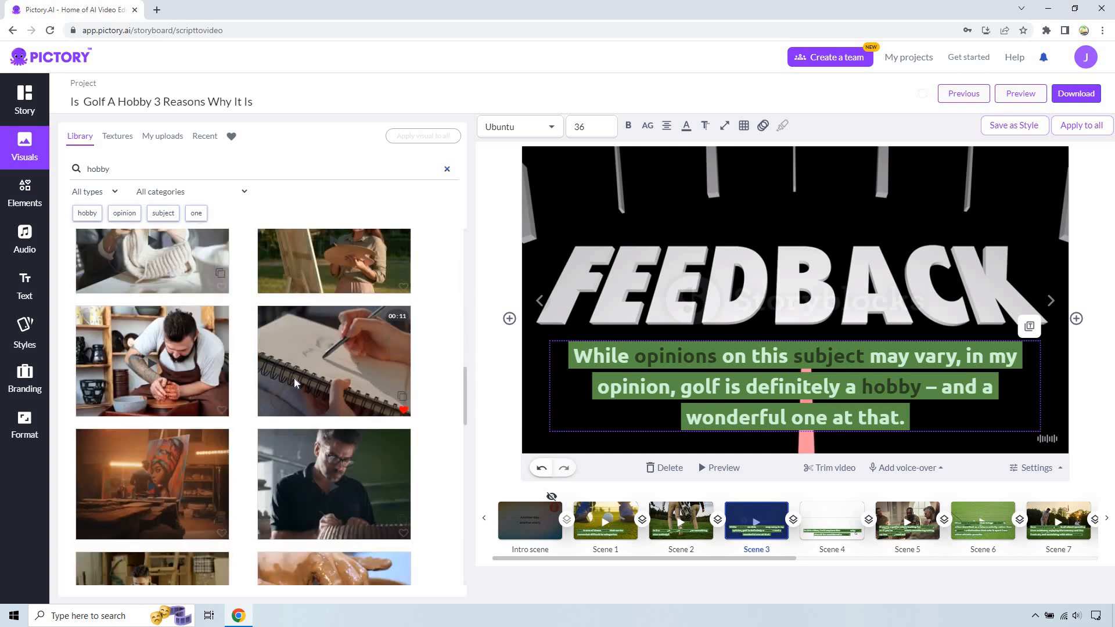
{"action": "scroll", "coordinate": [244, 367], "scroll_direction": "down", "scroll_amount": 8}
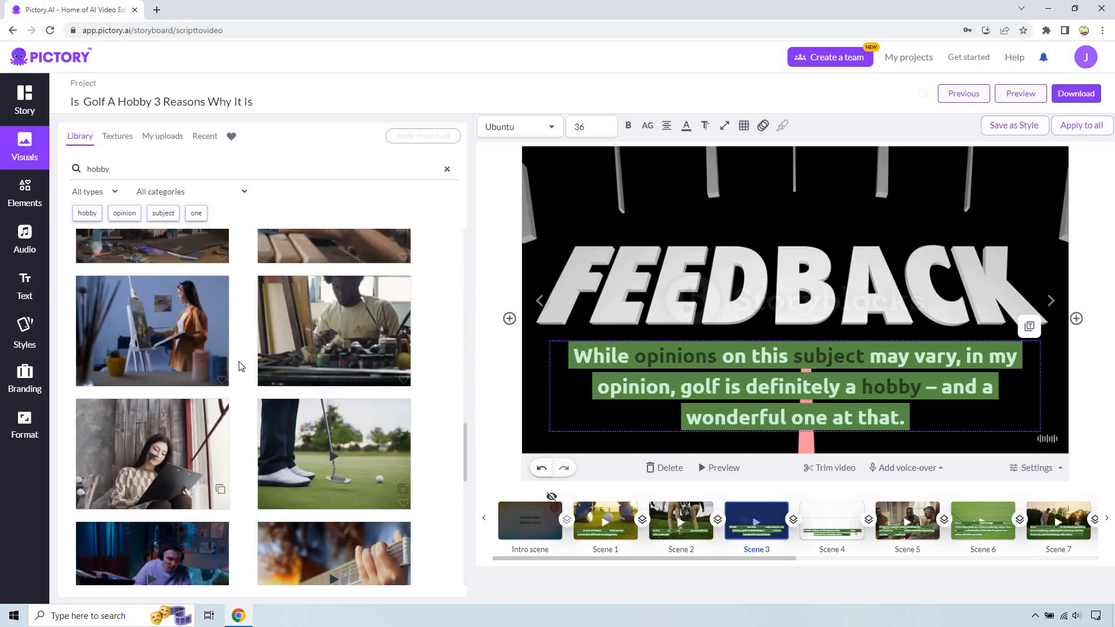
{"action": "scroll", "coordinate": [364, 380], "scroll_direction": "down", "scroll_amount": 1}
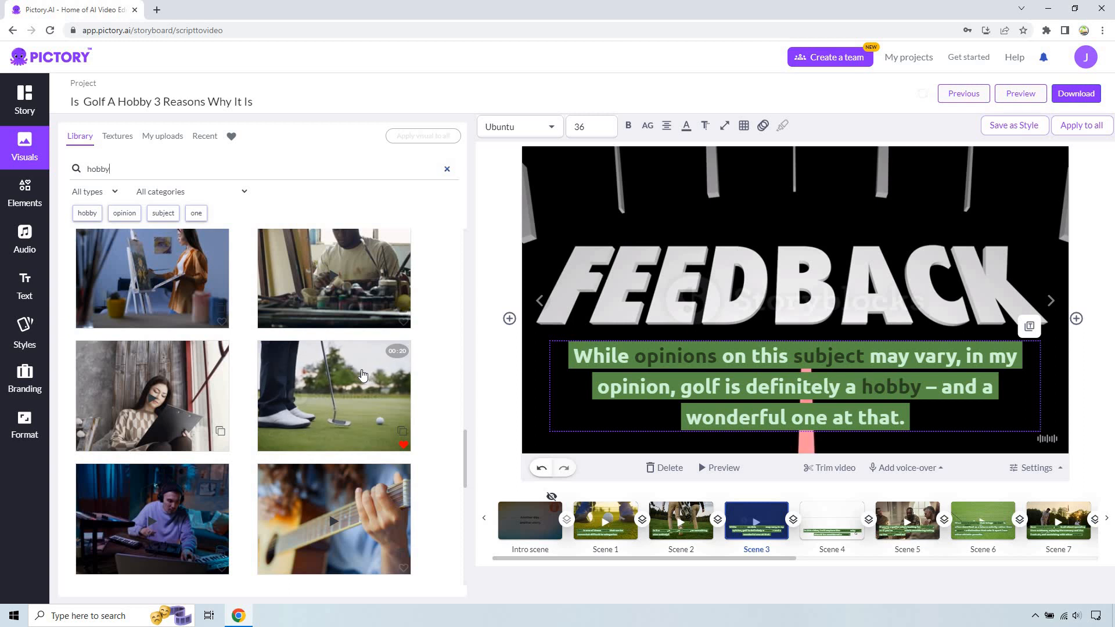
{"action": "left_click", "coordinate": [363, 375]}
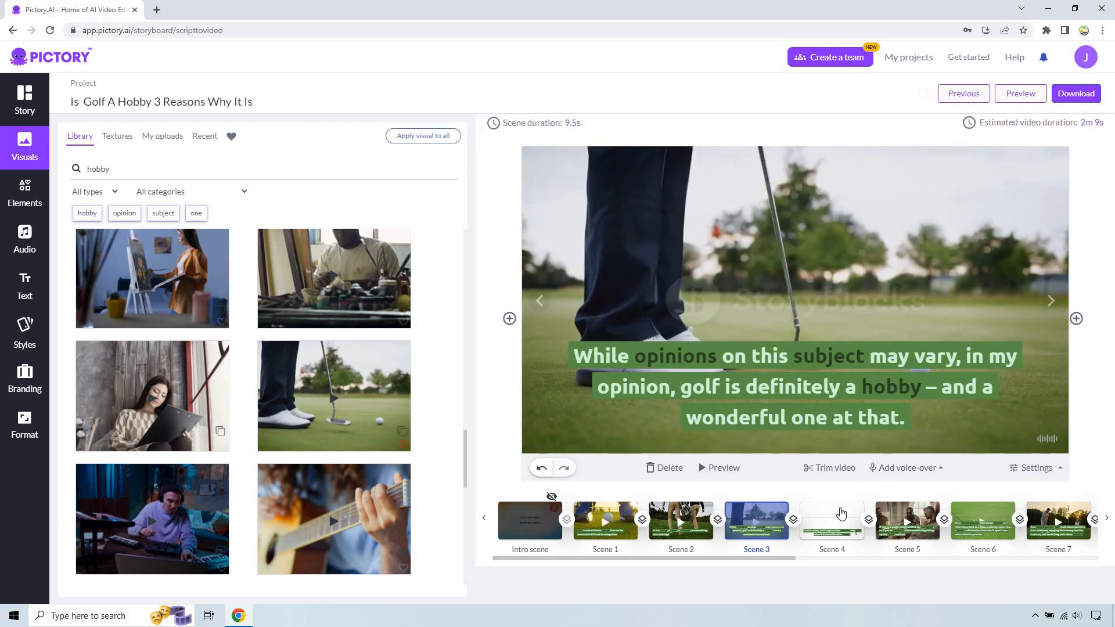
Search the visuals library for "golf" and replace the scene 4 visual with the close-up clip of a golf hole.
{"action": "left_click", "coordinate": [821, 530]}
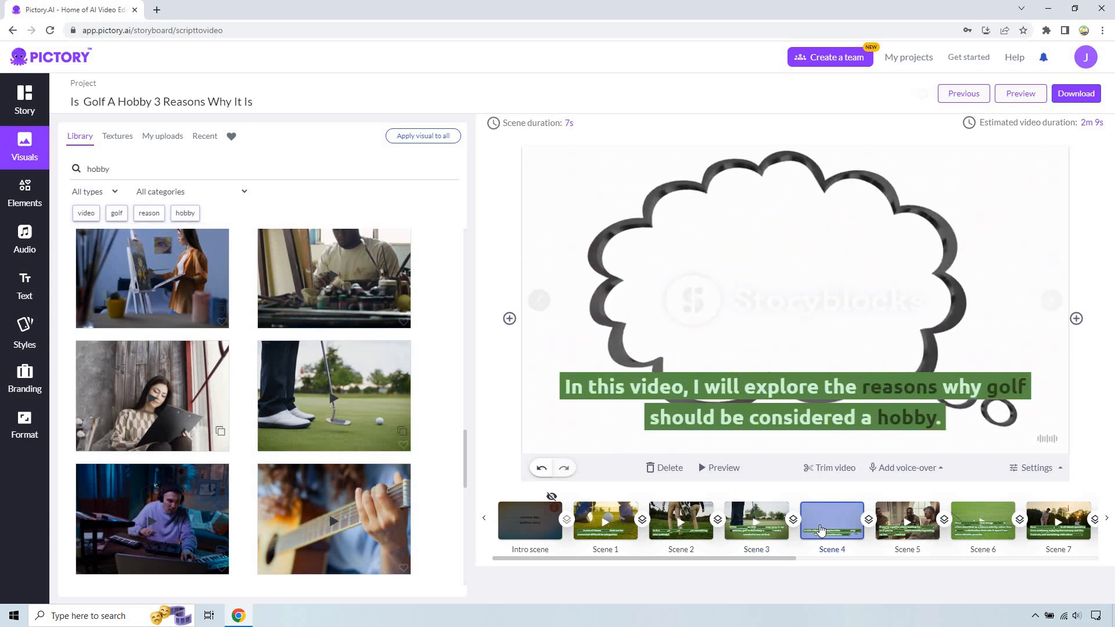
{"action": "double_click", "coordinate": [135, 169]}
{"action": "type", "text": "golf"}
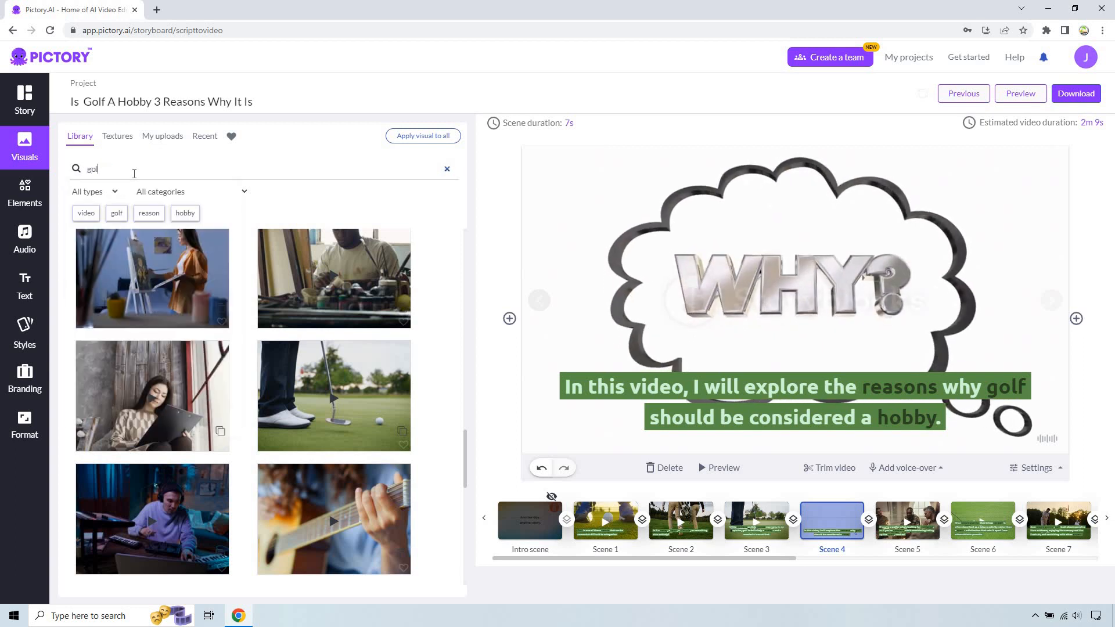
{"action": "key", "text": "Return"}
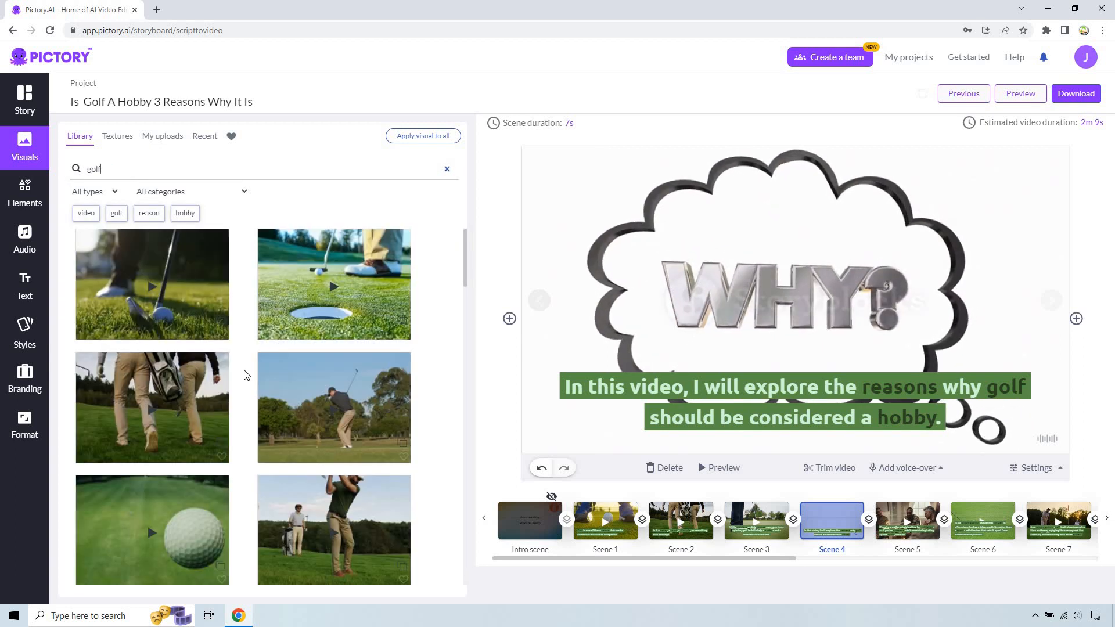
{"action": "scroll", "coordinate": [138, 339], "scroll_direction": "down", "scroll_amount": 5}
{"action": "scroll", "coordinate": [147, 401], "scroll_direction": "up", "scroll_amount": 3}
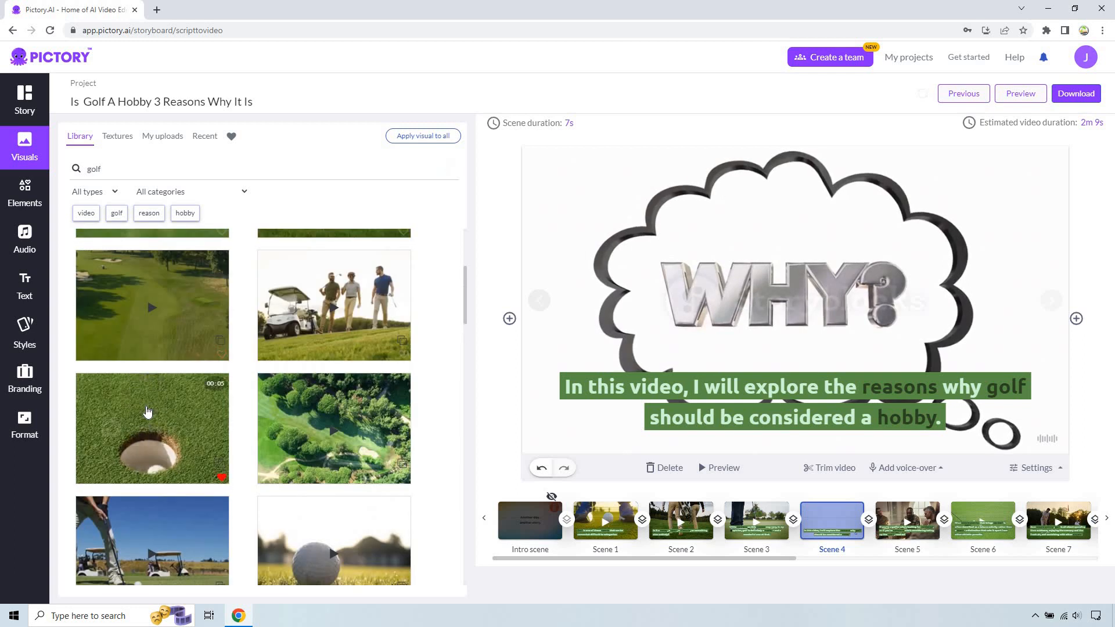
{"action": "left_click", "coordinate": [147, 412]}
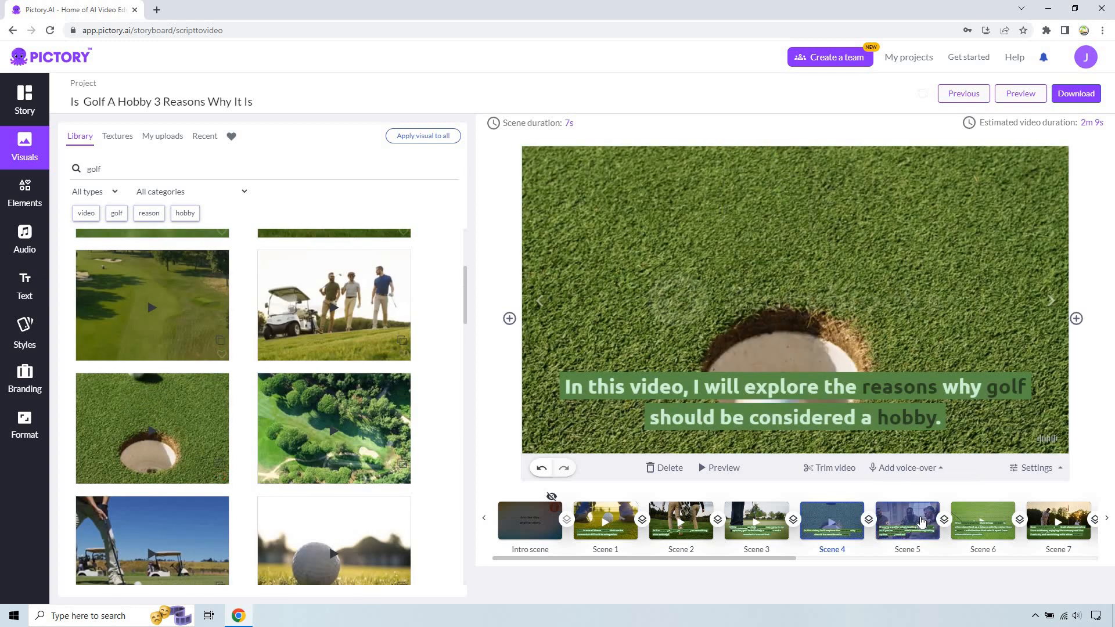
Replace the scene 5 visual with the aerial clip of a tree-lined golf course from the golf results.
{"action": "left_click", "coordinate": [921, 521]}
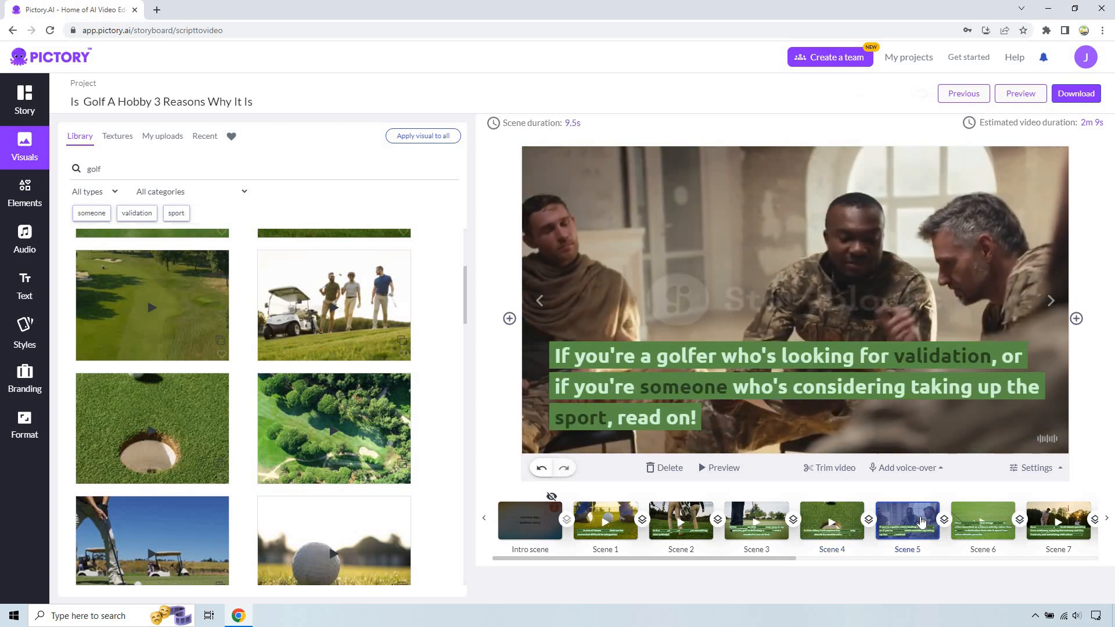
{"action": "left_click", "coordinate": [114, 165]}
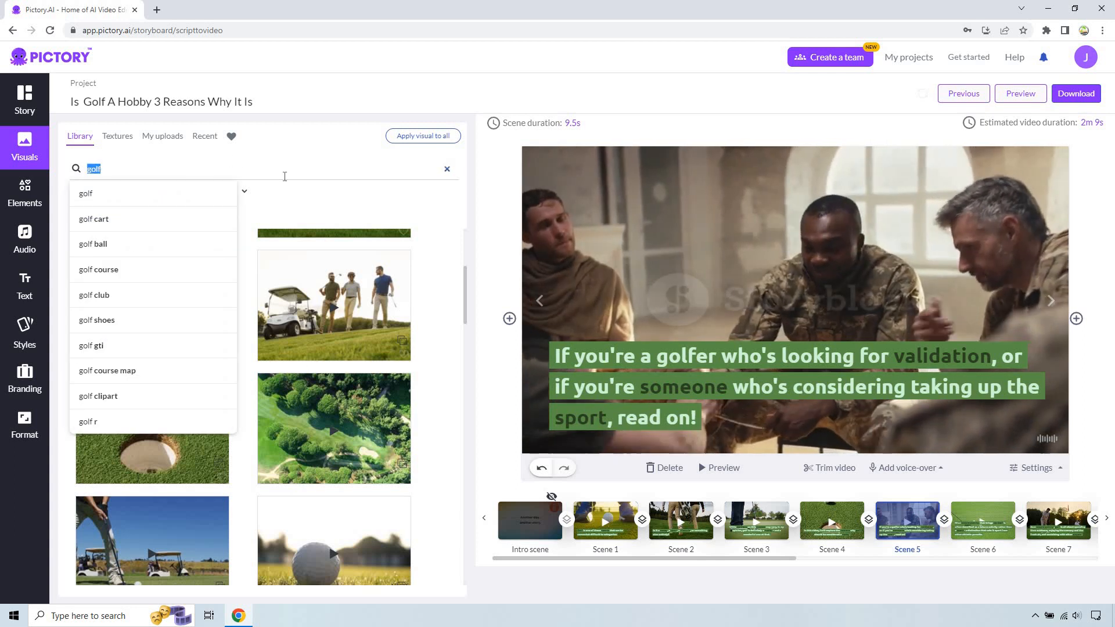
{"action": "left_click", "coordinate": [305, 208]}
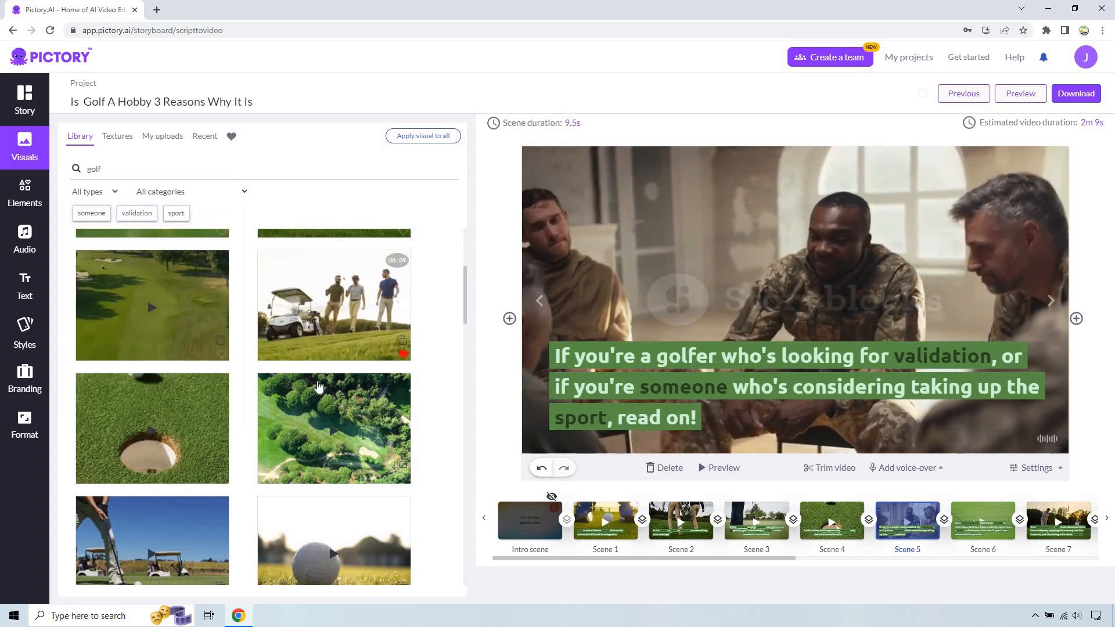
{"action": "scroll", "coordinate": [323, 372], "scroll_direction": "down", "scroll_amount": 3}
{"action": "scroll", "coordinate": [327, 310], "scroll_direction": "up", "scroll_amount": 1}
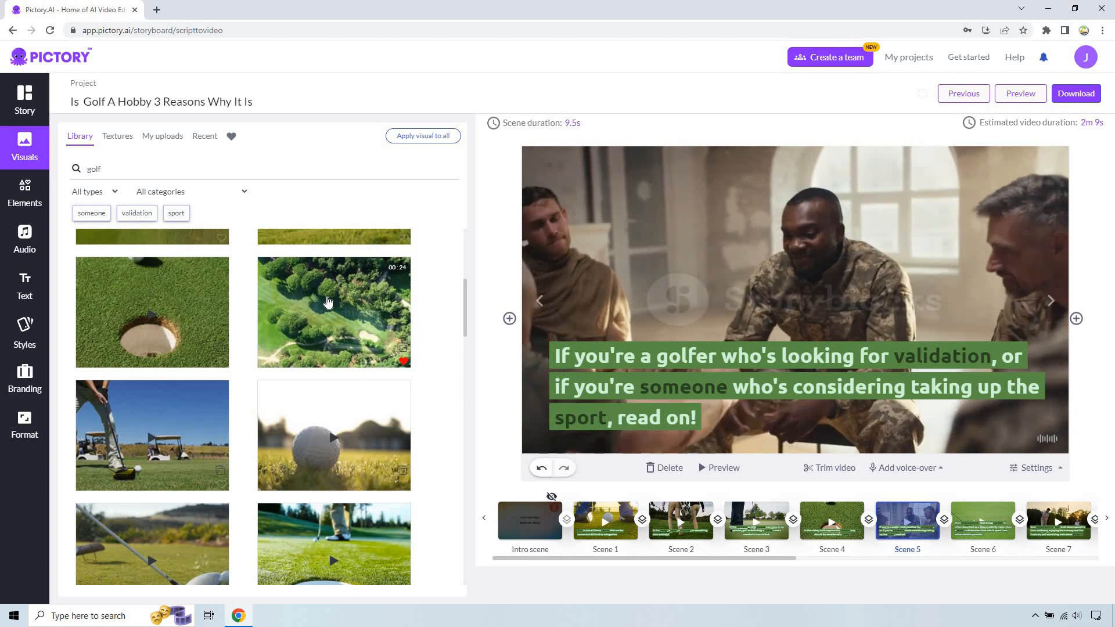
{"action": "left_click", "coordinate": [328, 303]}
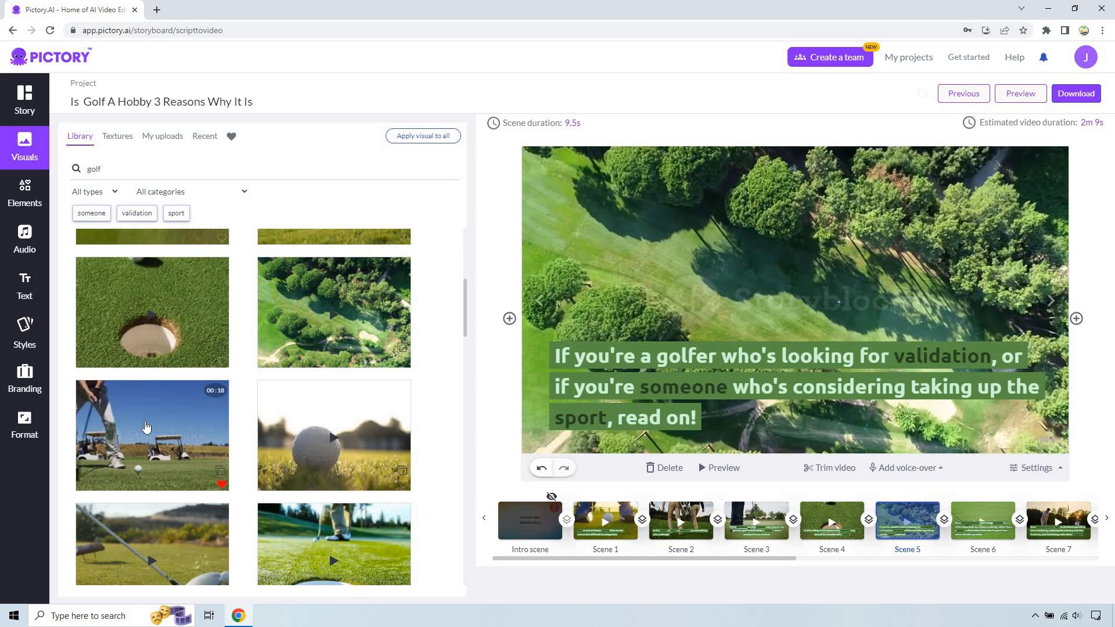
{"action": "scroll", "coordinate": [340, 471], "scroll_direction": "down", "scroll_amount": 1}
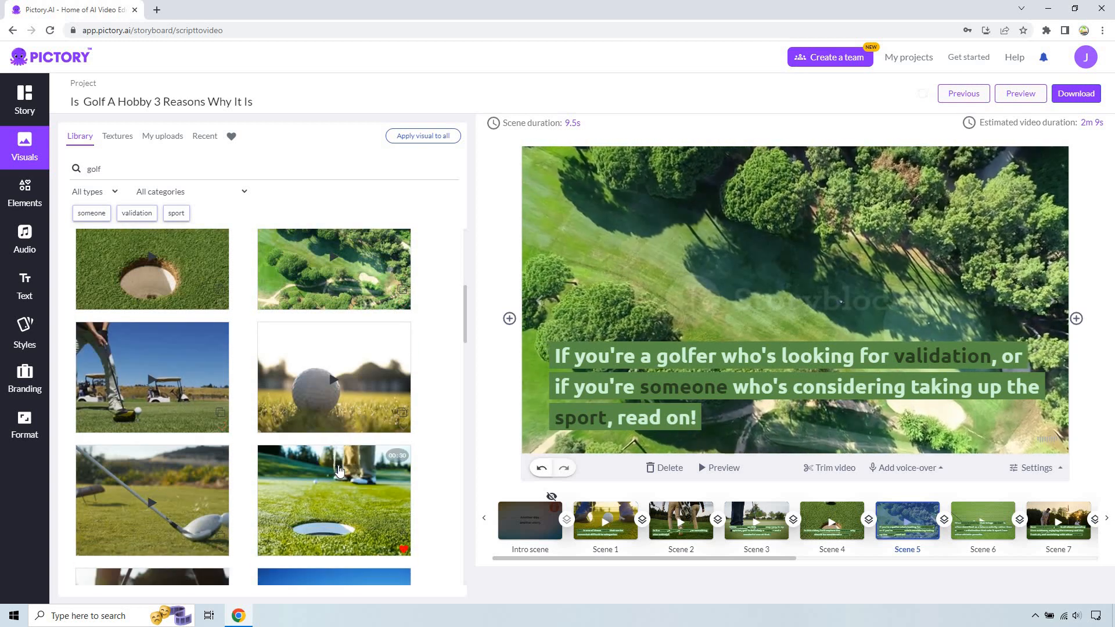
{"action": "scroll", "coordinate": [339, 448], "scroll_direction": "down", "scroll_amount": 5}
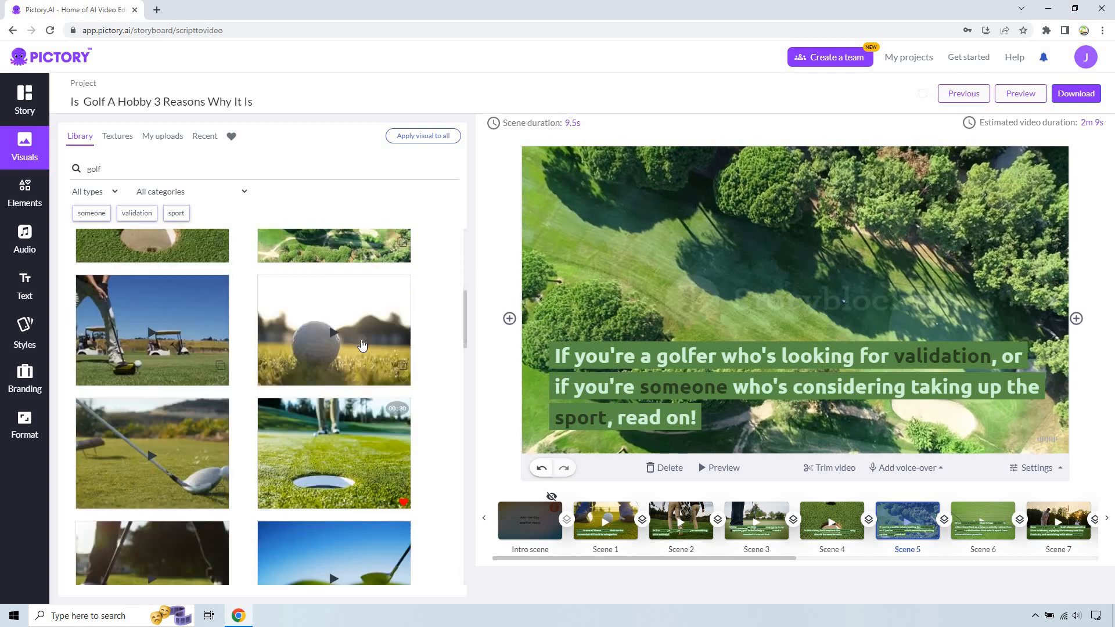
{"action": "scroll", "coordinate": [347, 324], "scroll_direction": "down", "scroll_amount": 3}
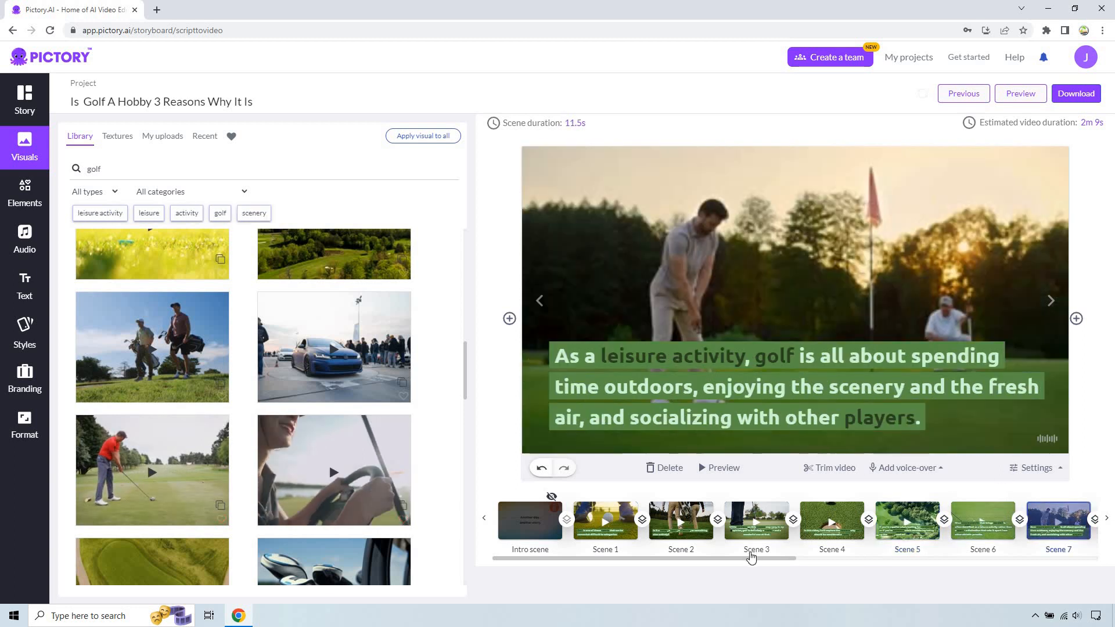
Search the visuals library for "golf walk" and replace the scene 8 visual with the clip of two golfers walking with their bags.
{"action": "left_click_drag", "start_coordinate": [761, 559], "coordinate": [927, 560]}
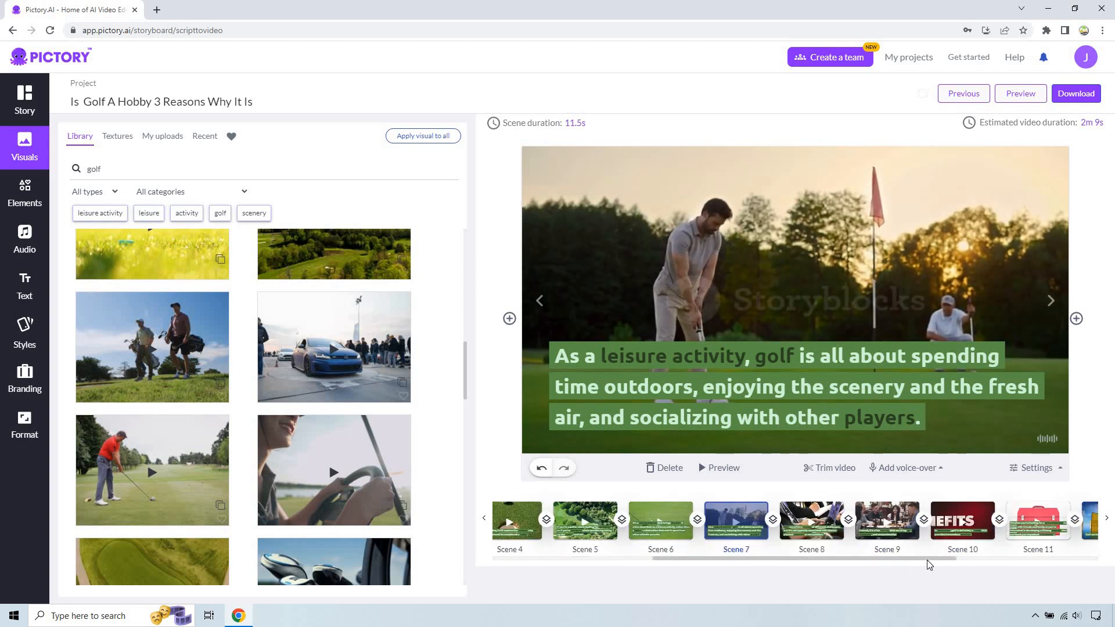
{"action": "left_click", "coordinate": [790, 511]}
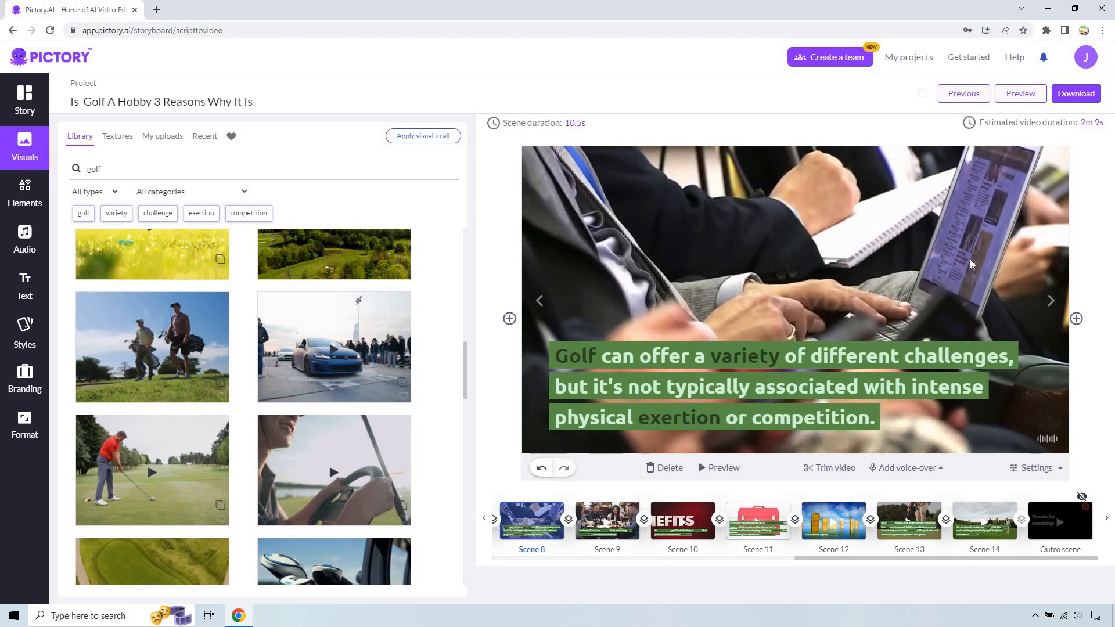
{"action": "left_click", "coordinate": [117, 168]}
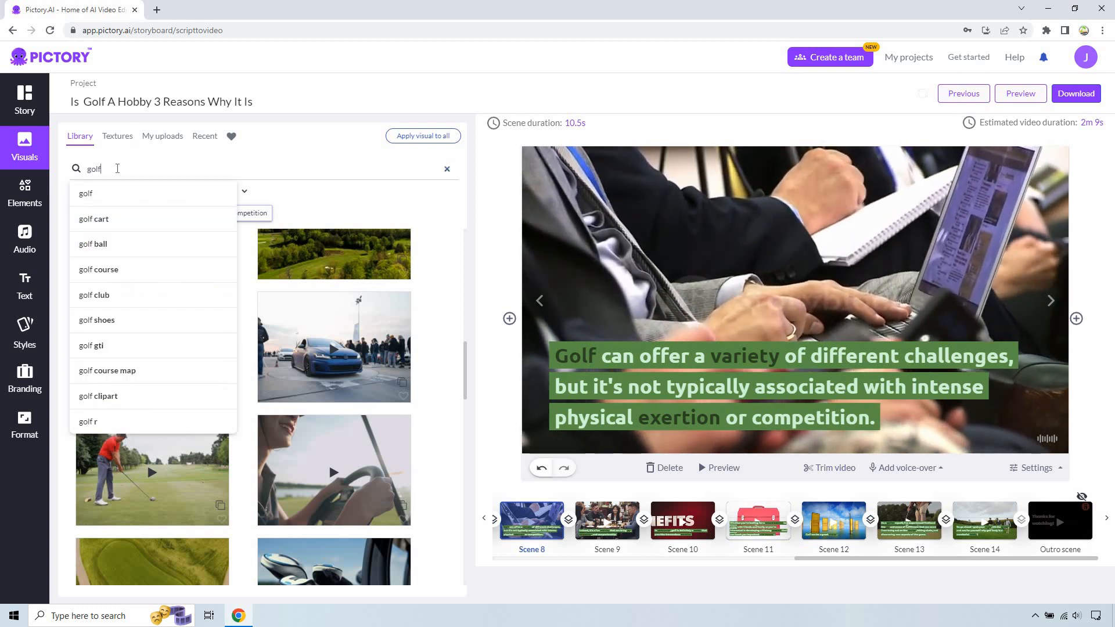
{"action": "type", "text": "walk"}
{"action": "key", "text": "Return"}
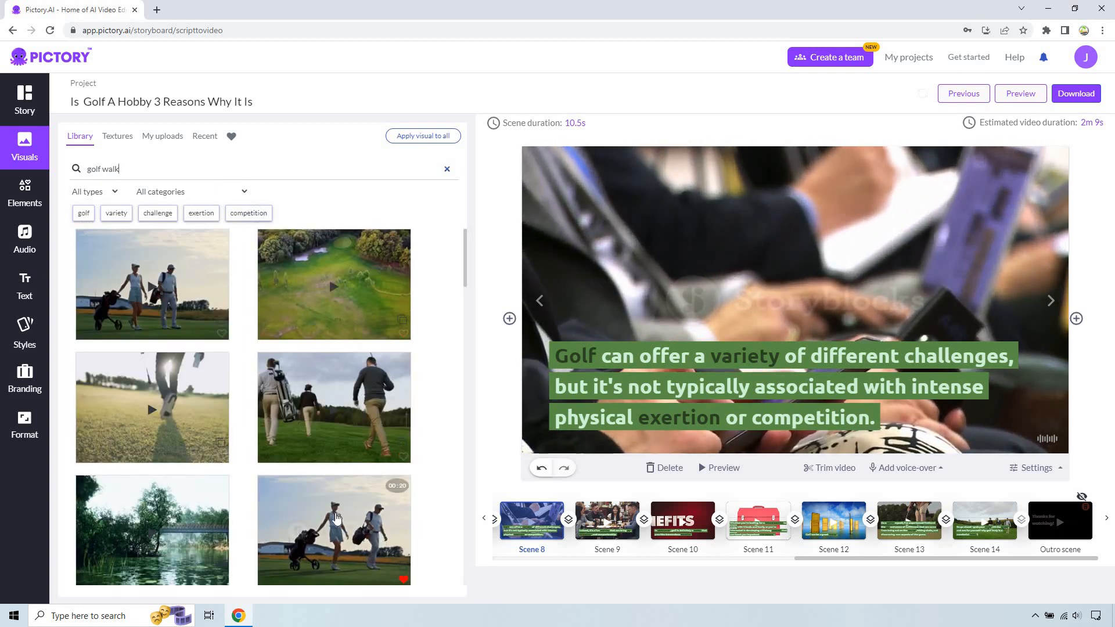
{"action": "left_click", "coordinate": [346, 498]}
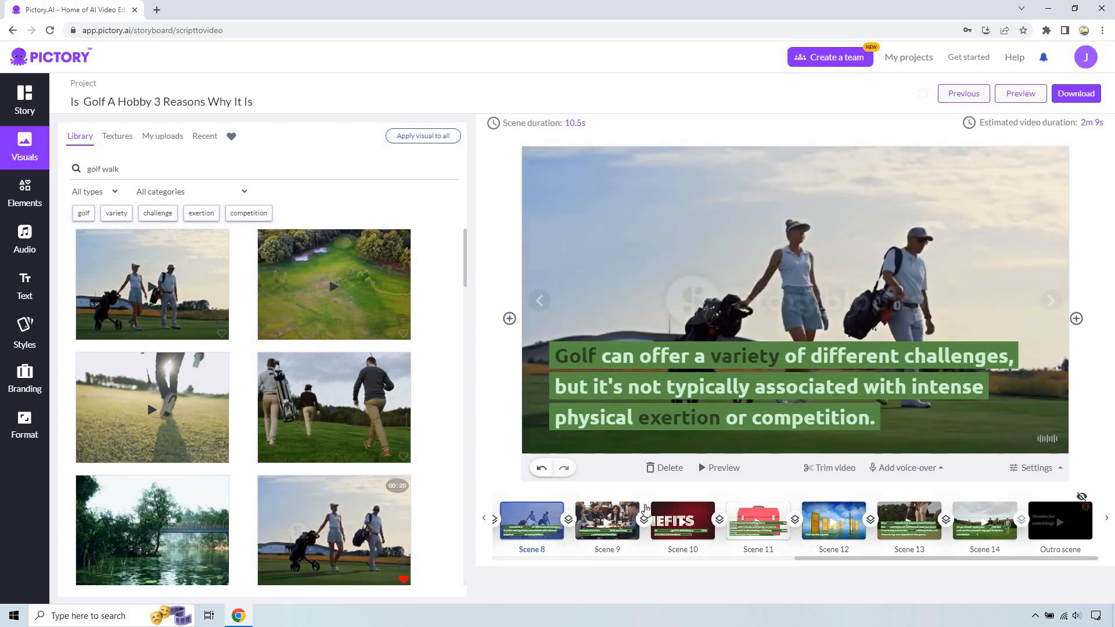
Search the visuals library for "golf fun" to find a clip for scene 9.
{"action": "left_click", "coordinate": [619, 515]}
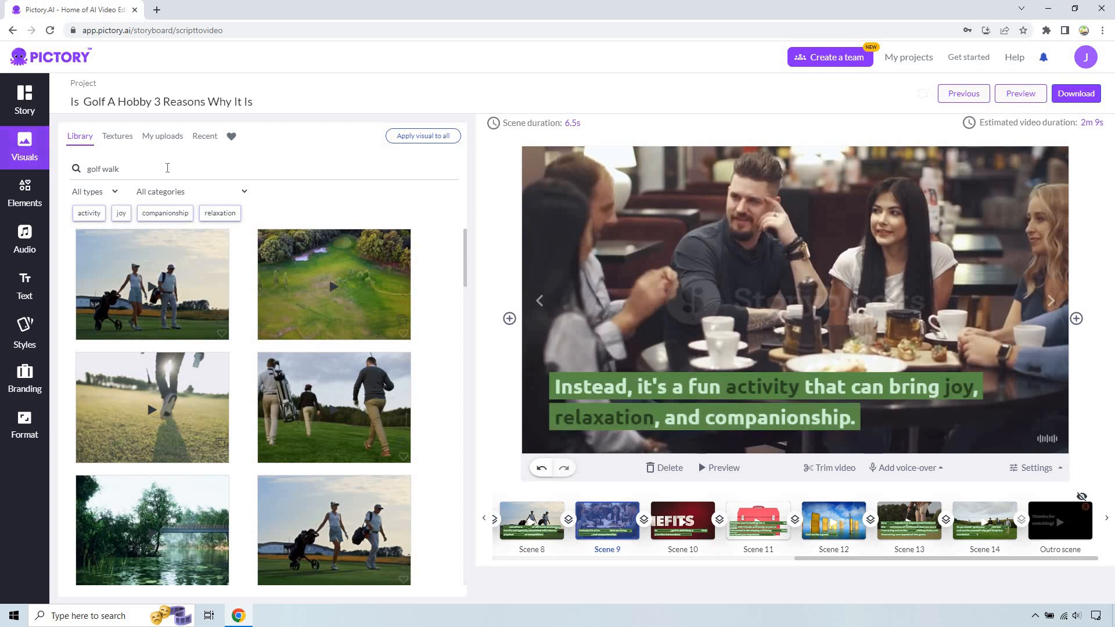
{"action": "double_click", "coordinate": [167, 168]}
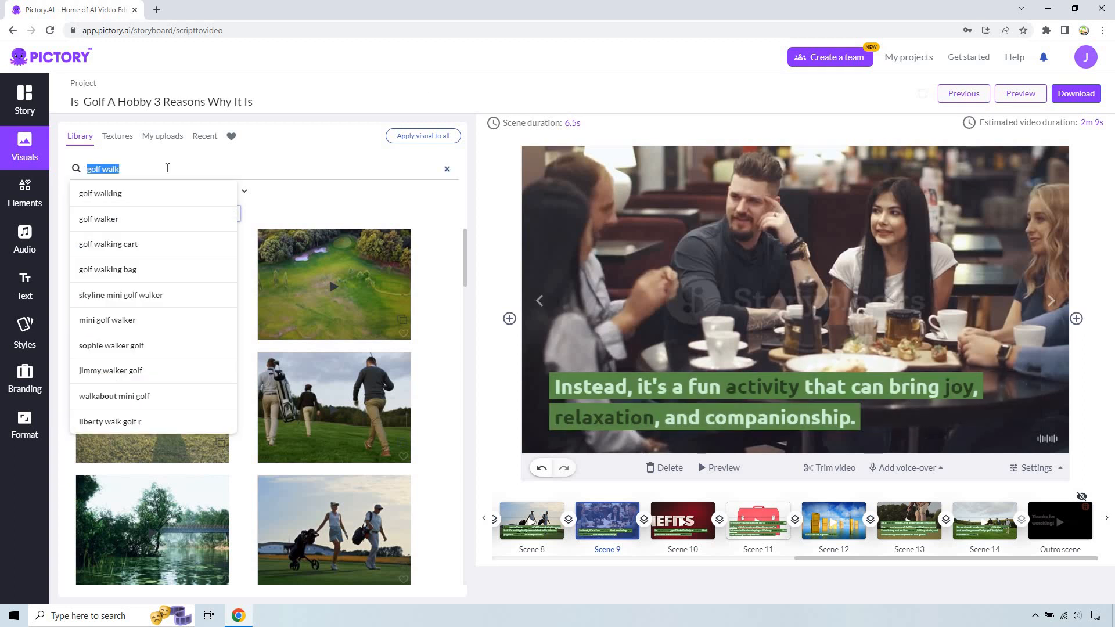
{"action": "type", "text": "golf"}
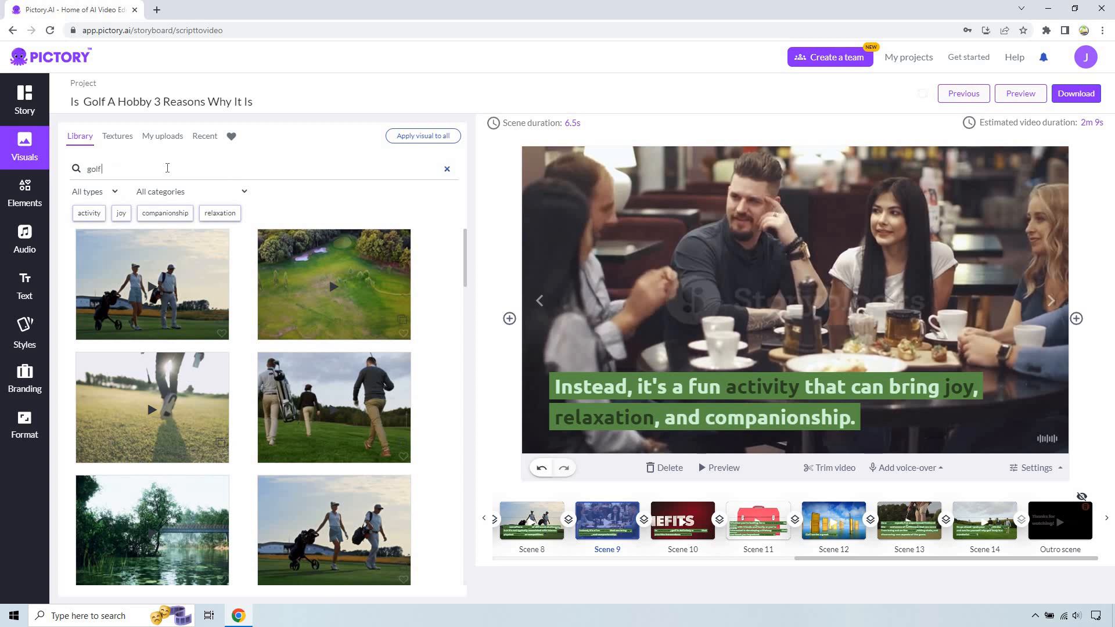
{"action": "type", "text": " fun"}
{"action": "key", "text": "Return"}
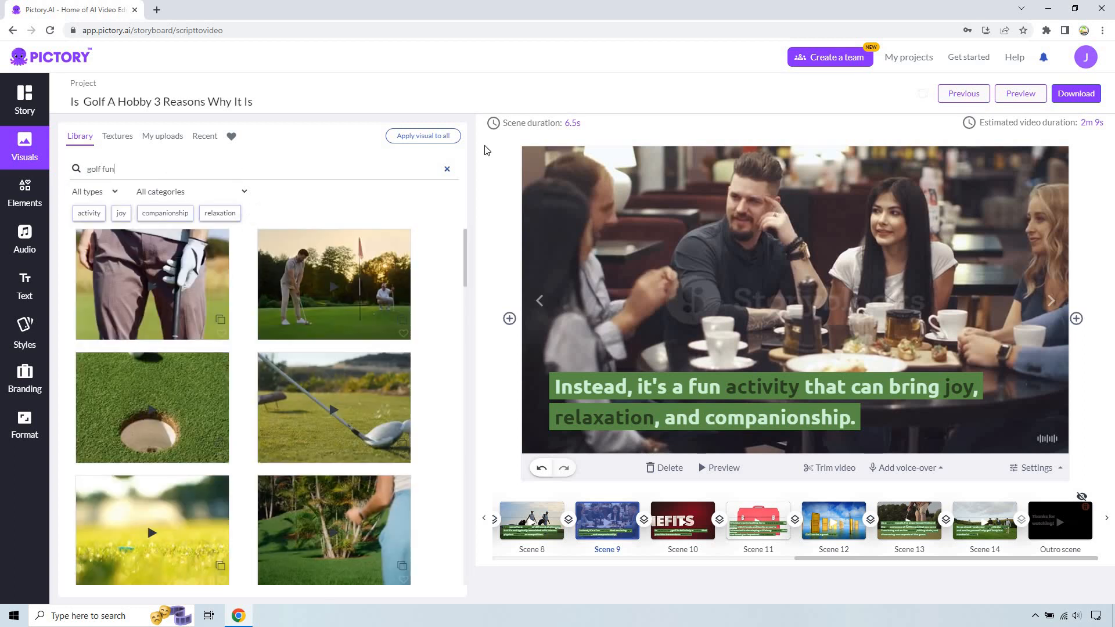
Replace the scene 9 visual with the close-up clip of a smiling golfer with golf clubs from the "golf fun" results.
{"action": "scroll", "coordinate": [300, 350], "scroll_direction": "down", "scroll_amount": 5}
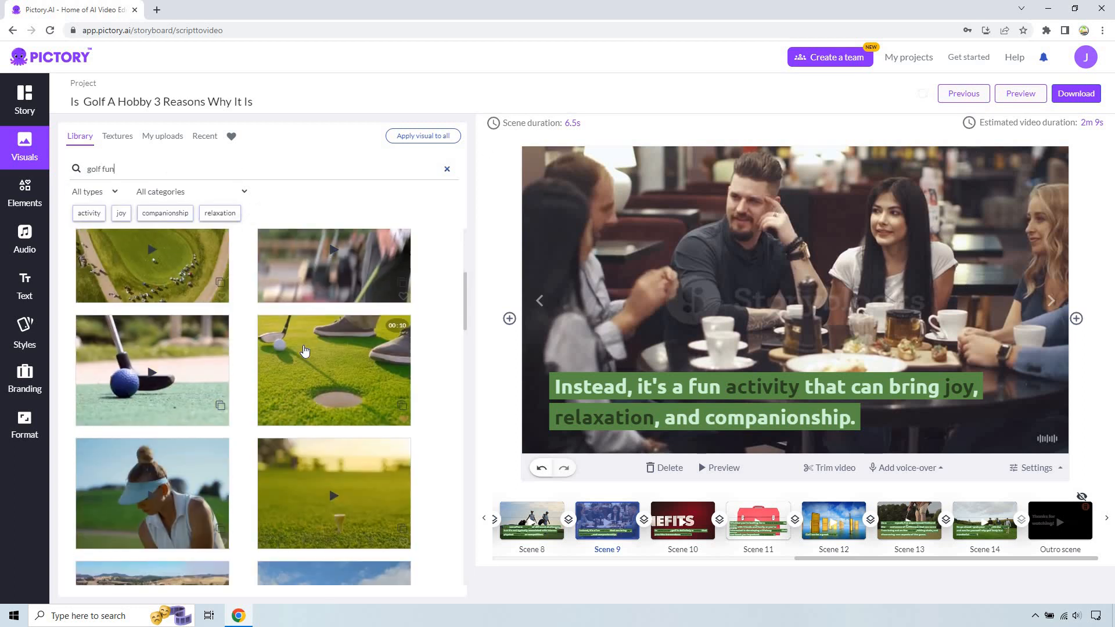
{"action": "scroll", "coordinate": [136, 415], "scroll_direction": "down", "scroll_amount": 3}
{"action": "scroll", "coordinate": [110, 389], "scroll_direction": "down", "scroll_amount": 3}
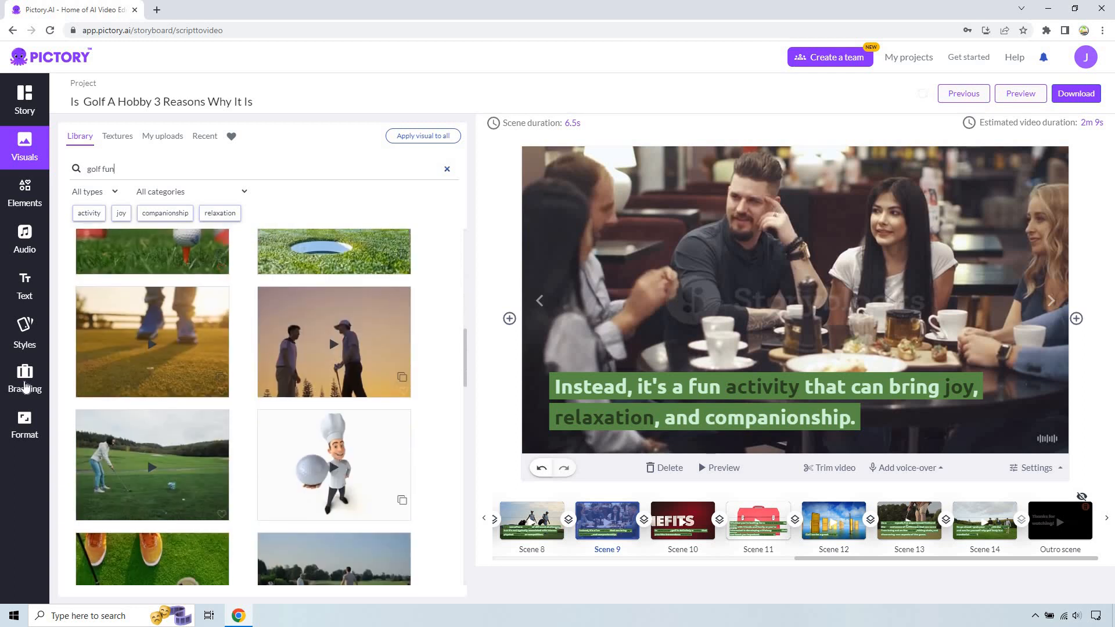
{"action": "scroll", "coordinate": [113, 360], "scroll_direction": "down", "scroll_amount": 5}
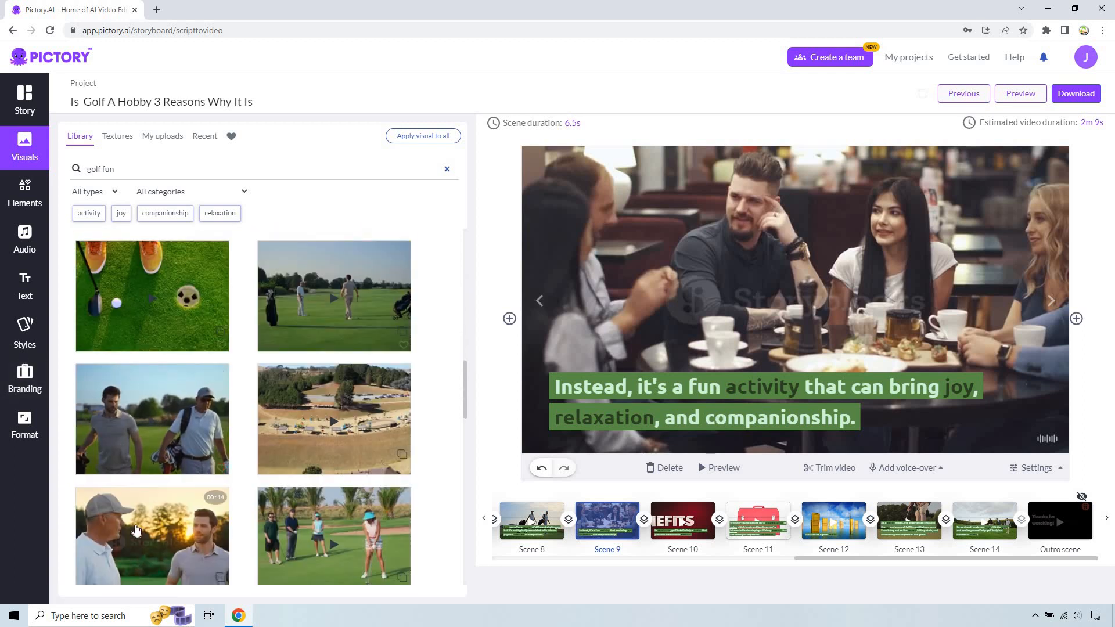
{"action": "scroll", "coordinate": [139, 453], "scroll_direction": "down", "scroll_amount": 10}
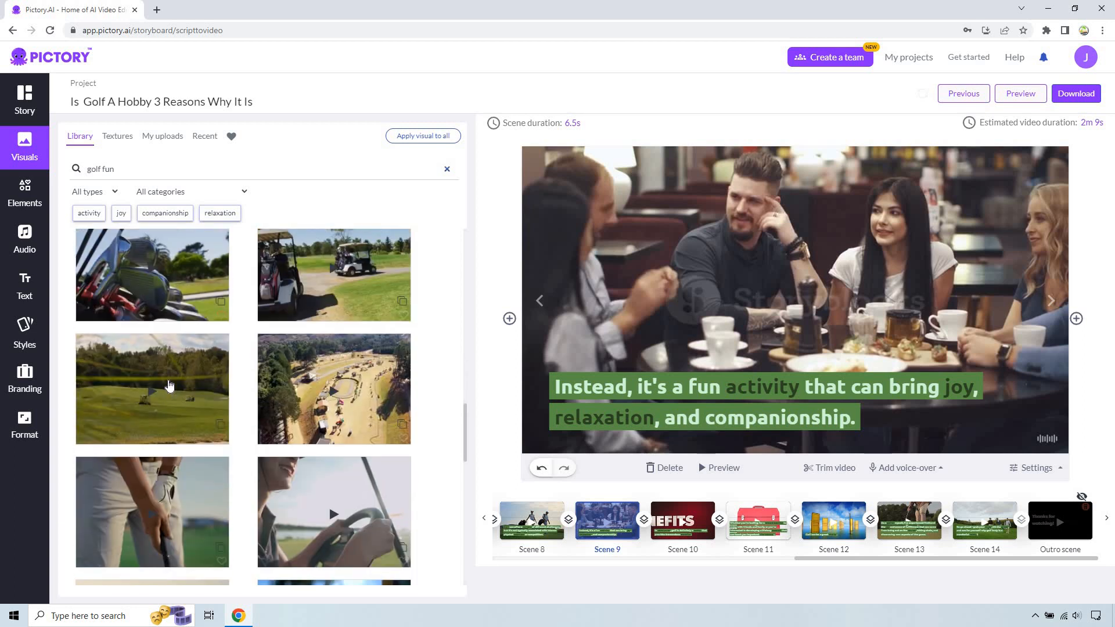
{"action": "scroll", "coordinate": [169, 502], "scroll_direction": "down", "scroll_amount": 3}
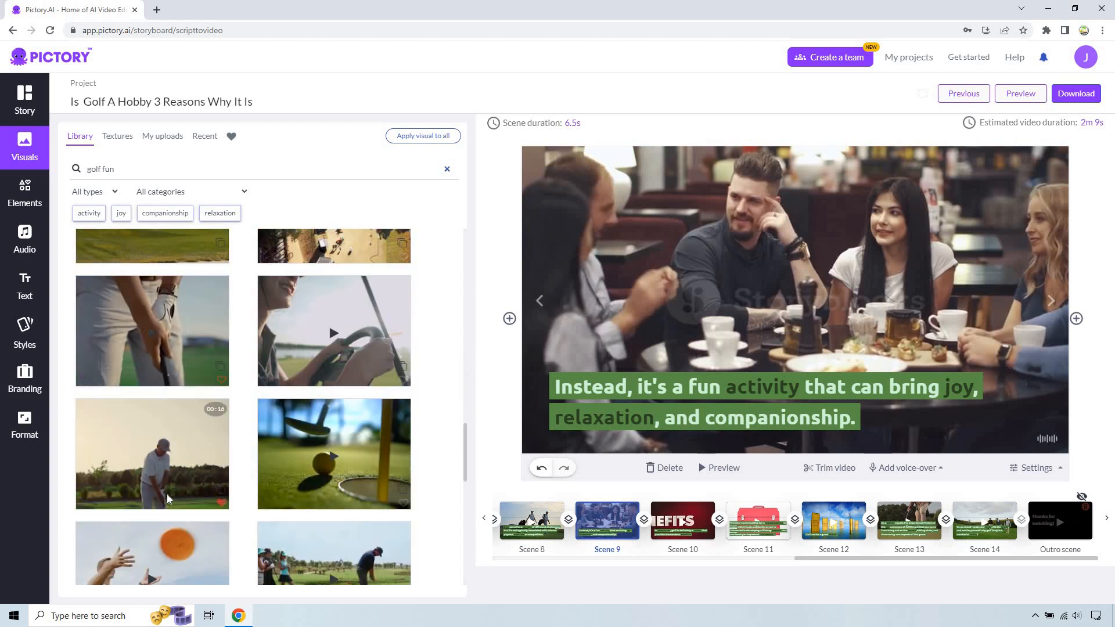
{"action": "scroll", "coordinate": [304, 311], "scroll_direction": "down", "scroll_amount": 2}
{"action": "scroll", "coordinate": [303, 311], "scroll_direction": "up", "scroll_amount": 2}
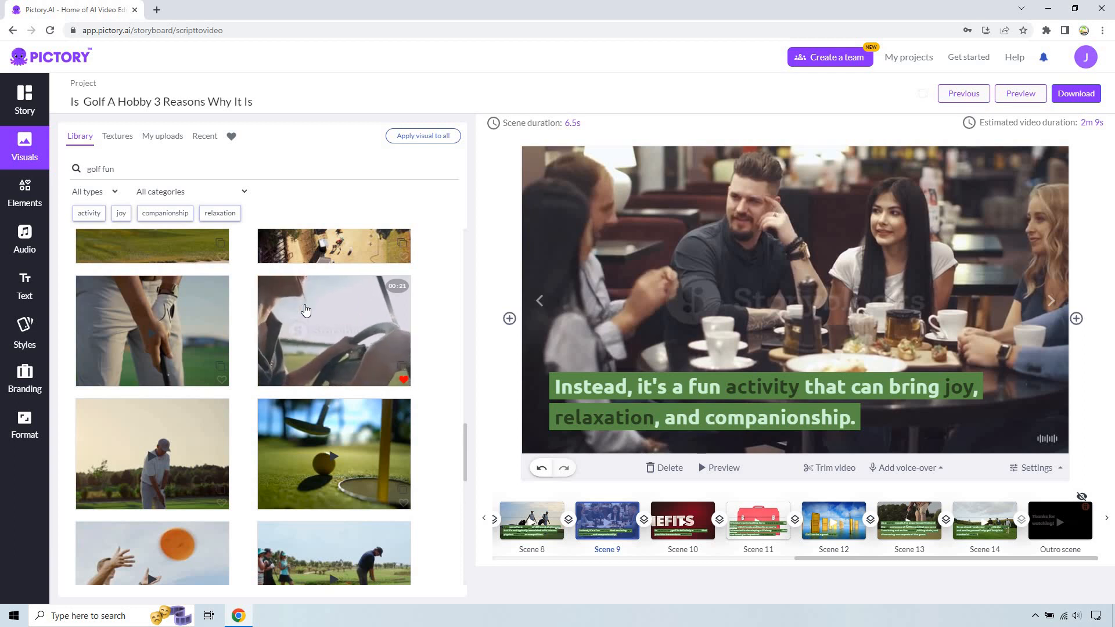
{"action": "left_click", "coordinate": [306, 307]}
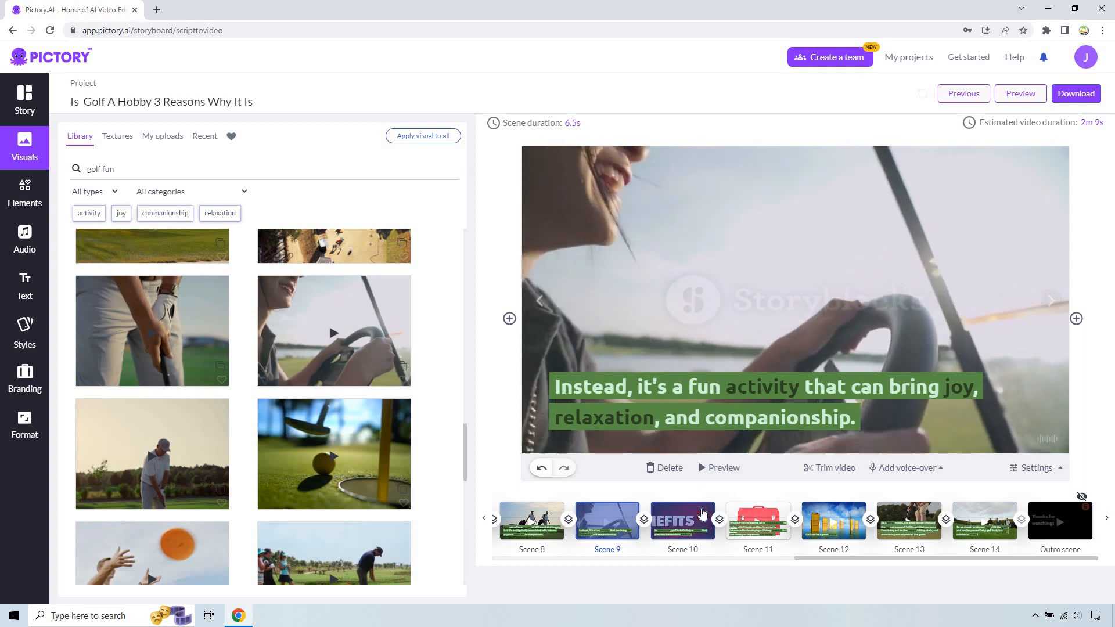
Search the visuals library for "benefits" and replace the scene 10 visual with the dark blue clip showing glowing BENEFITS text.
{"action": "left_click", "coordinate": [683, 520]}
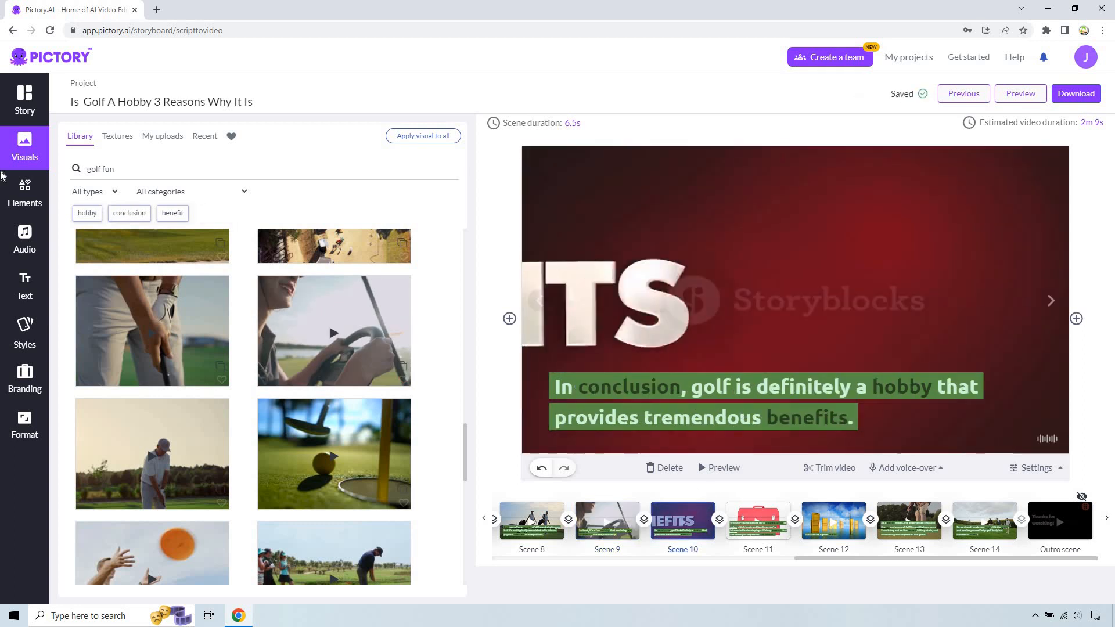
{"action": "double_click", "coordinate": [118, 169]}
{"action": "key", "text": "ctrl+a"}
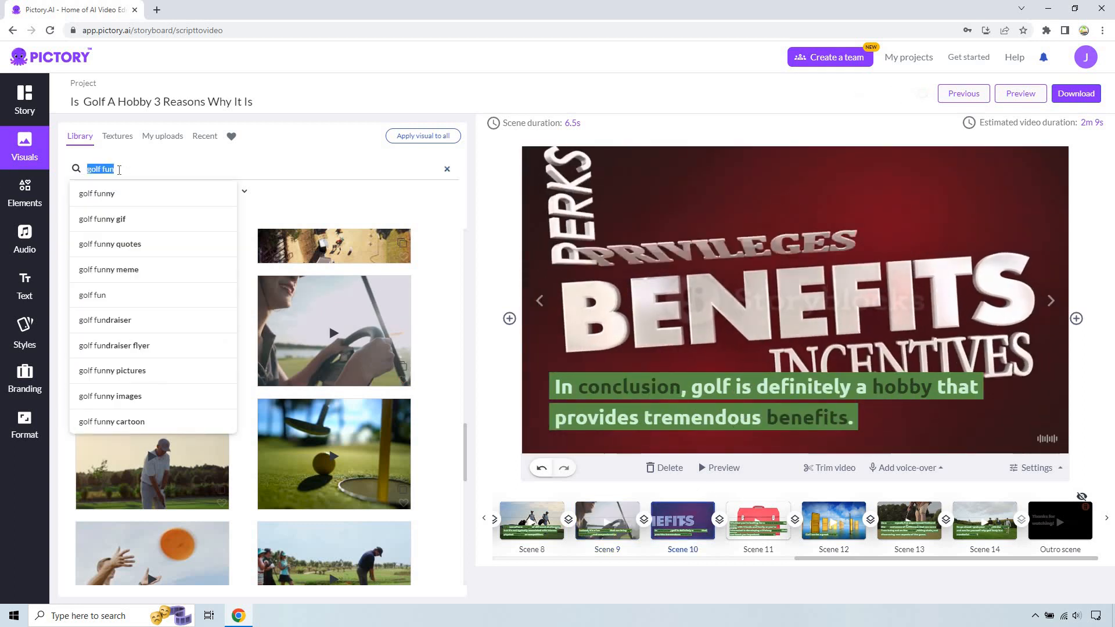
{"action": "type", "text": "benefits"}
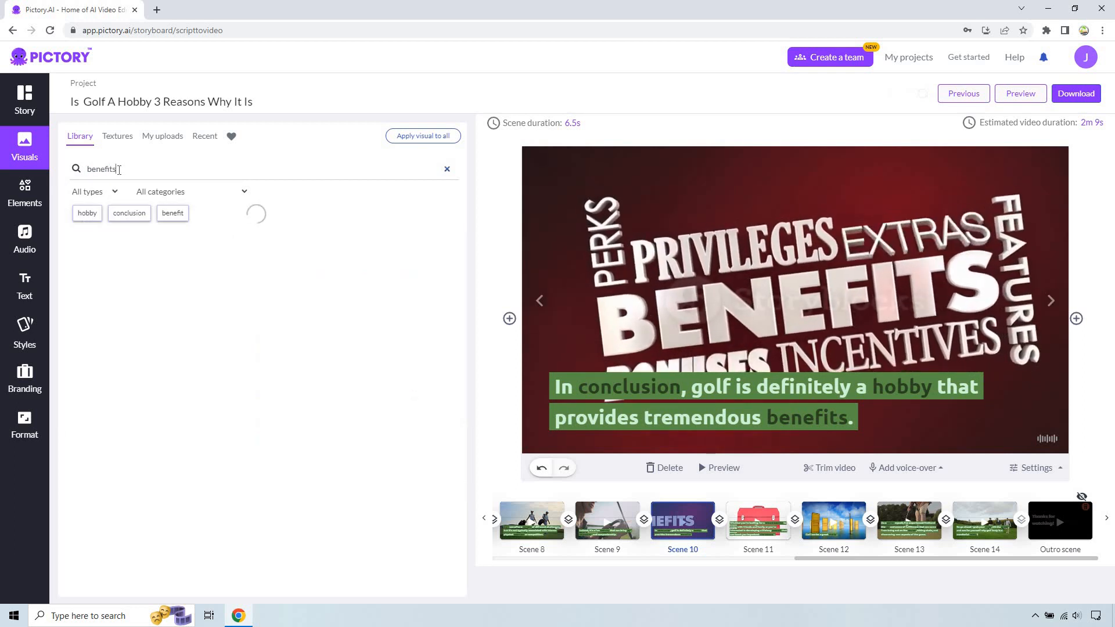
{"action": "scroll", "coordinate": [287, 292], "scroll_direction": "down", "scroll_amount": 5}
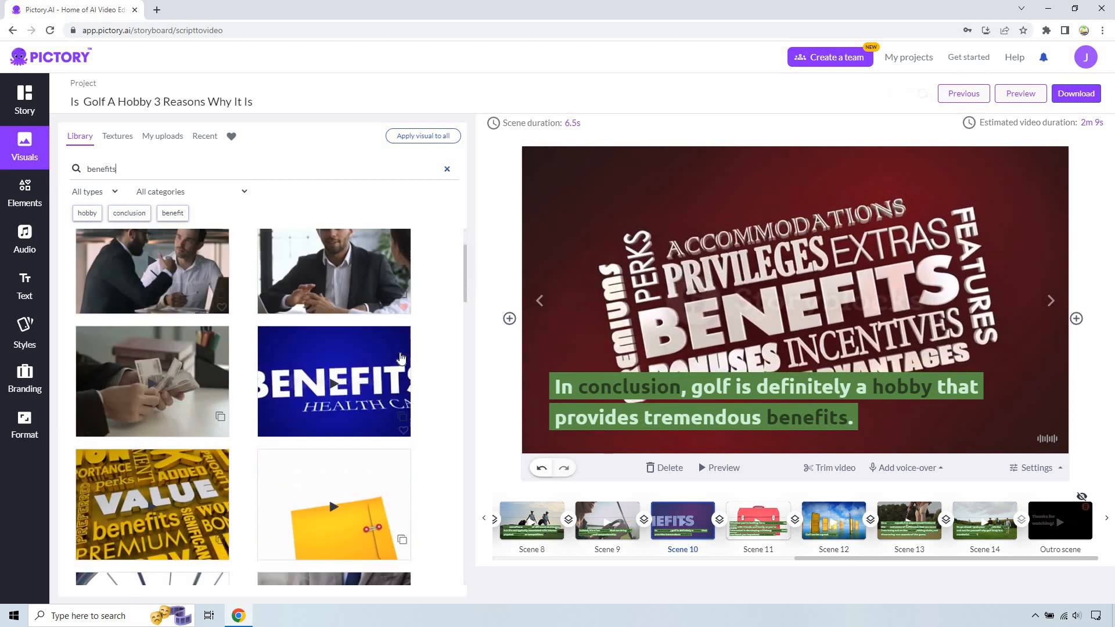
{"action": "scroll", "coordinate": [219, 336], "scroll_direction": "down", "scroll_amount": 5}
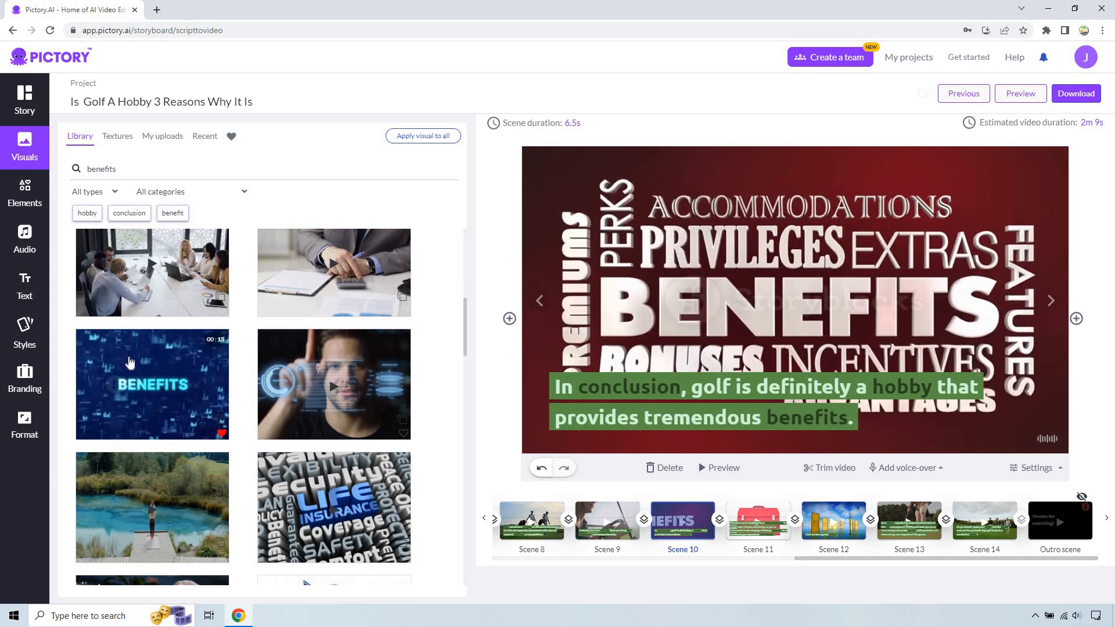
{"action": "left_click", "coordinate": [130, 363]}
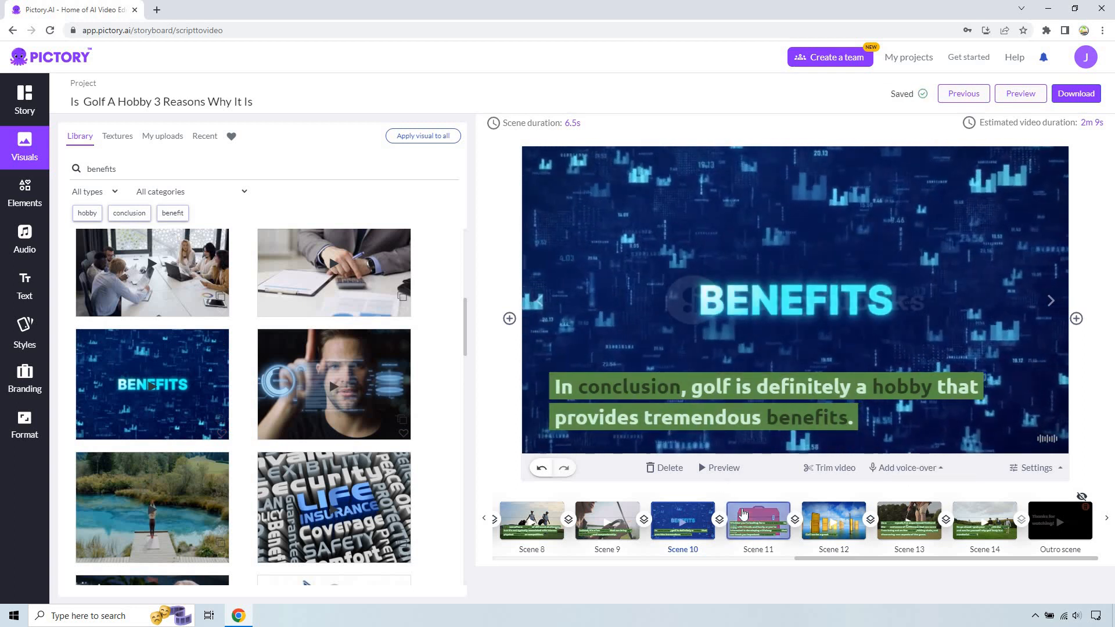
Search the visuals library for "golf" and replace the scene 11 visual with the clip of three golfers seen from behind.
{"action": "left_click", "coordinate": [743, 513]}
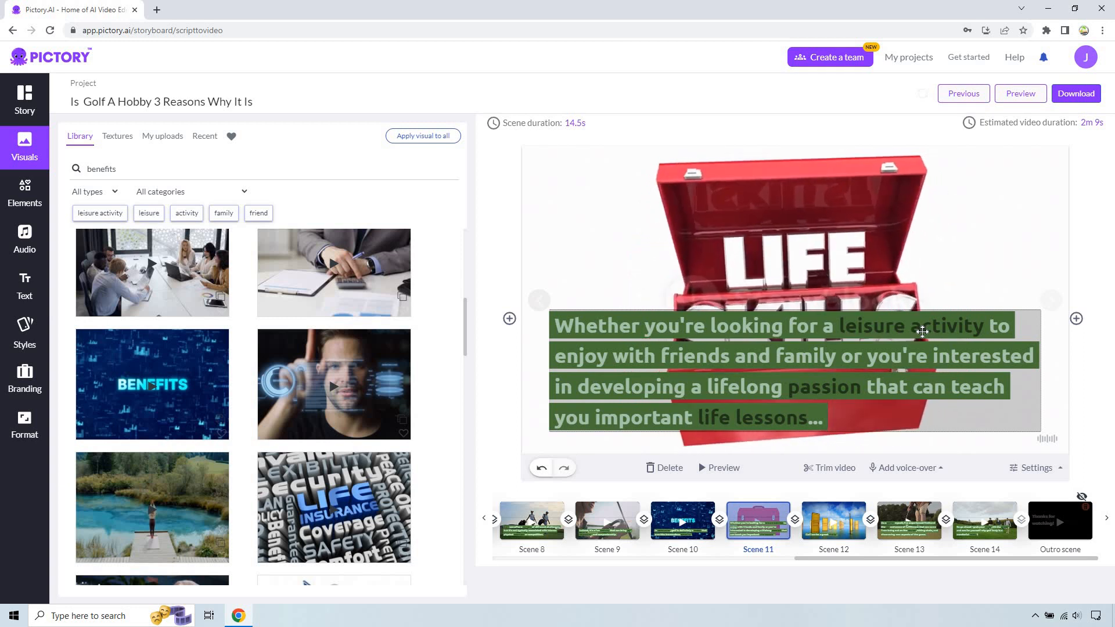
{"action": "left_click", "coordinate": [133, 168]}
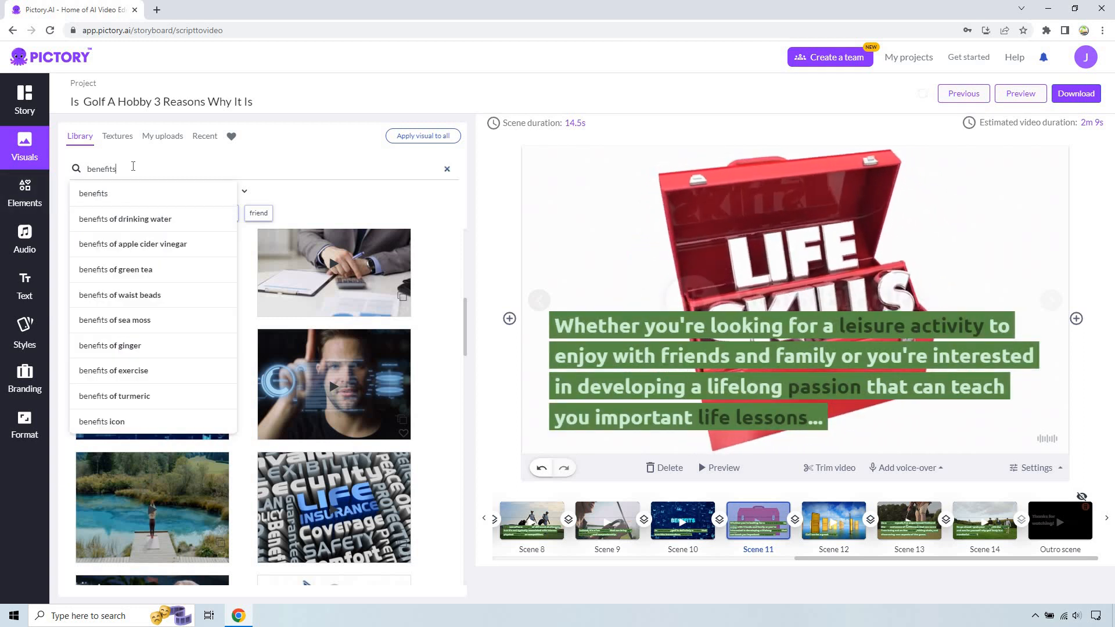
{"action": "key", "text": "ctrl+a"}
{"action": "type", "text": "golf"}
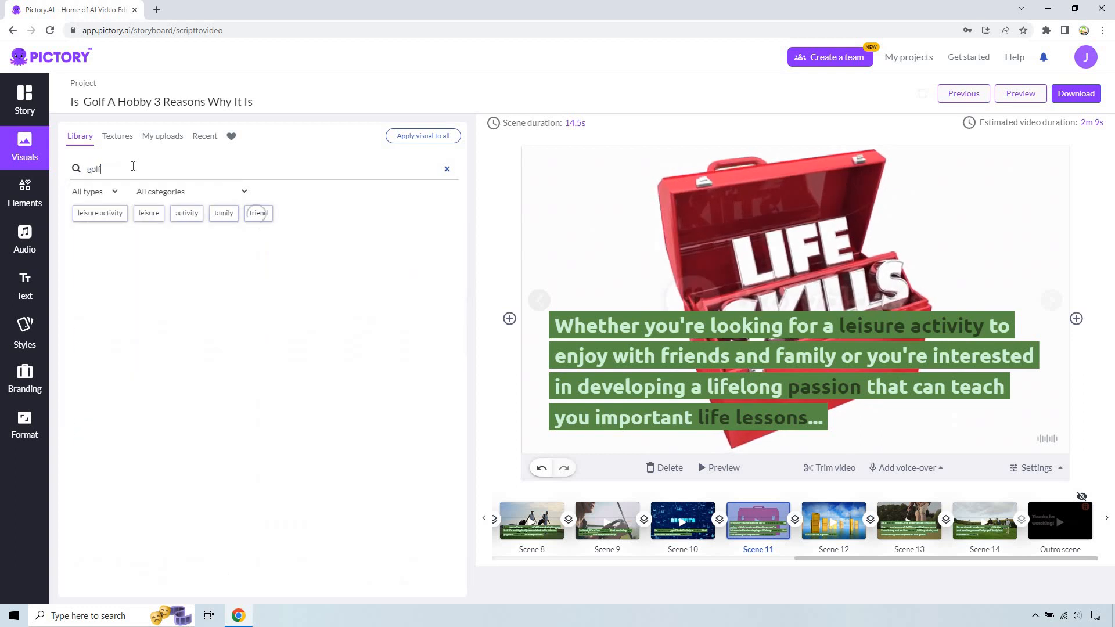
{"action": "scroll", "coordinate": [270, 330], "scroll_direction": "down", "scroll_amount": 10}
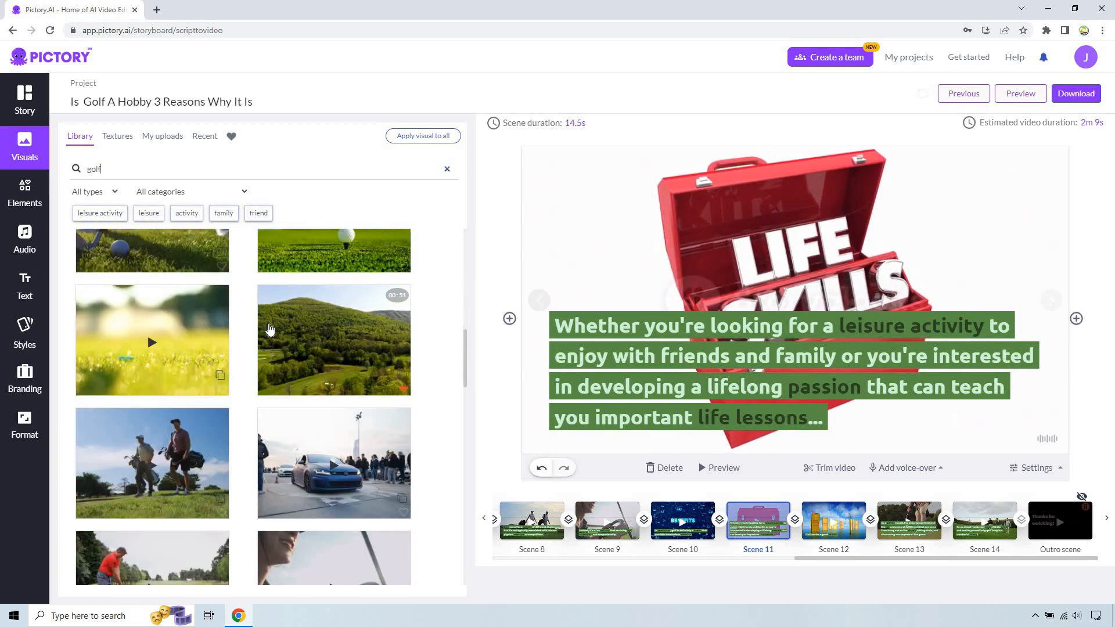
{"action": "scroll", "coordinate": [270, 330], "scroll_direction": "down", "scroll_amount": 5}
{"action": "scroll", "coordinate": [270, 329], "scroll_direction": "down", "scroll_amount": 1}
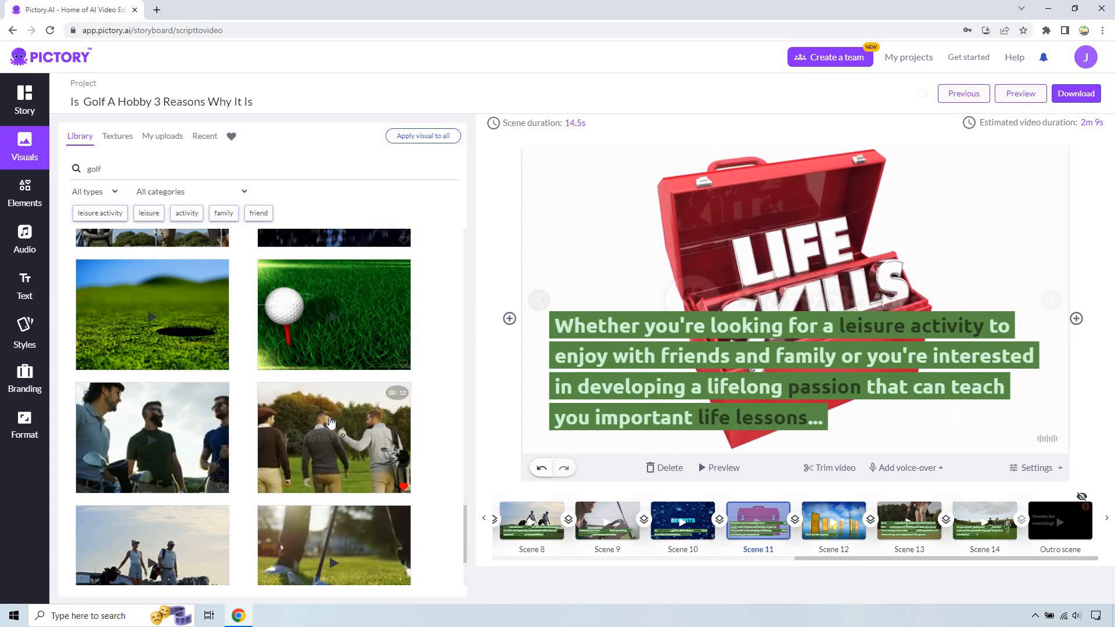
{"action": "left_click", "coordinate": [331, 422]}
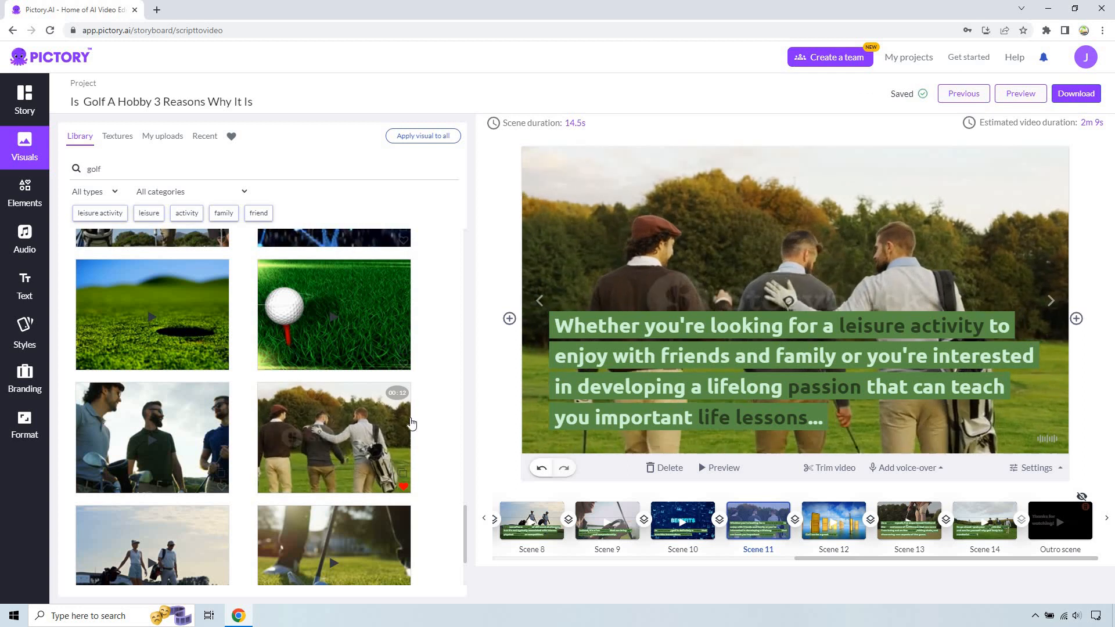
Replace the scene 12 visual with the clip of a golfer lining up a ball in a sand bunker from the golf results.
{"action": "left_click", "coordinate": [832, 514]}
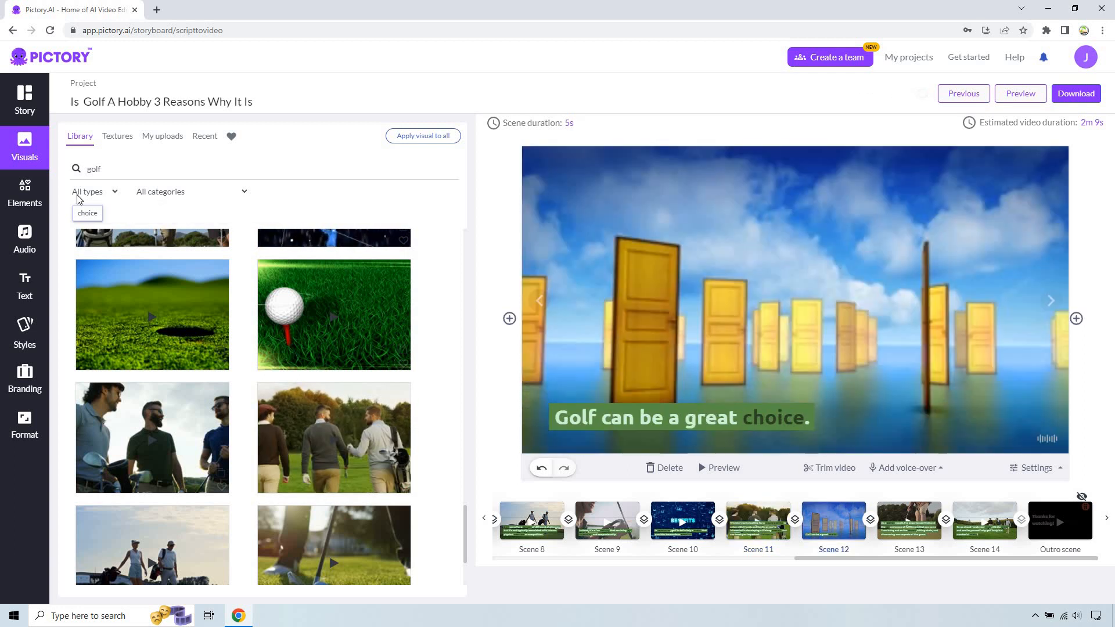
{"action": "left_click", "coordinate": [96, 172]}
{"action": "left_click", "coordinate": [116, 188]}
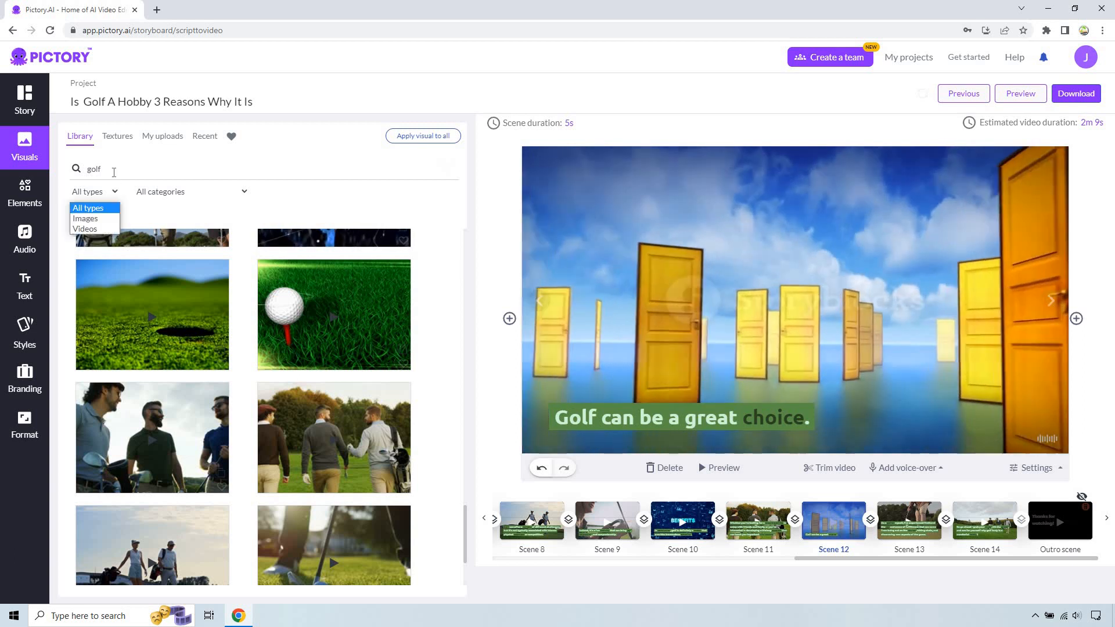
{"action": "left_click", "coordinate": [115, 164]}
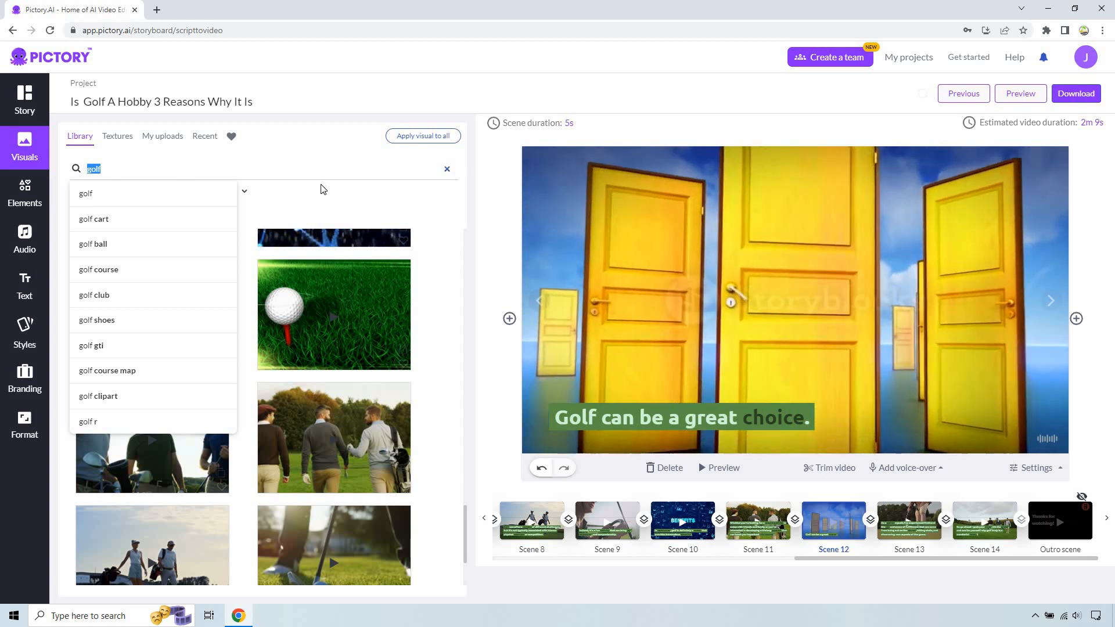
{"action": "left_click", "coordinate": [322, 190]}
{"action": "scroll", "coordinate": [353, 372], "scroll_direction": "down", "scroll_amount": 4}
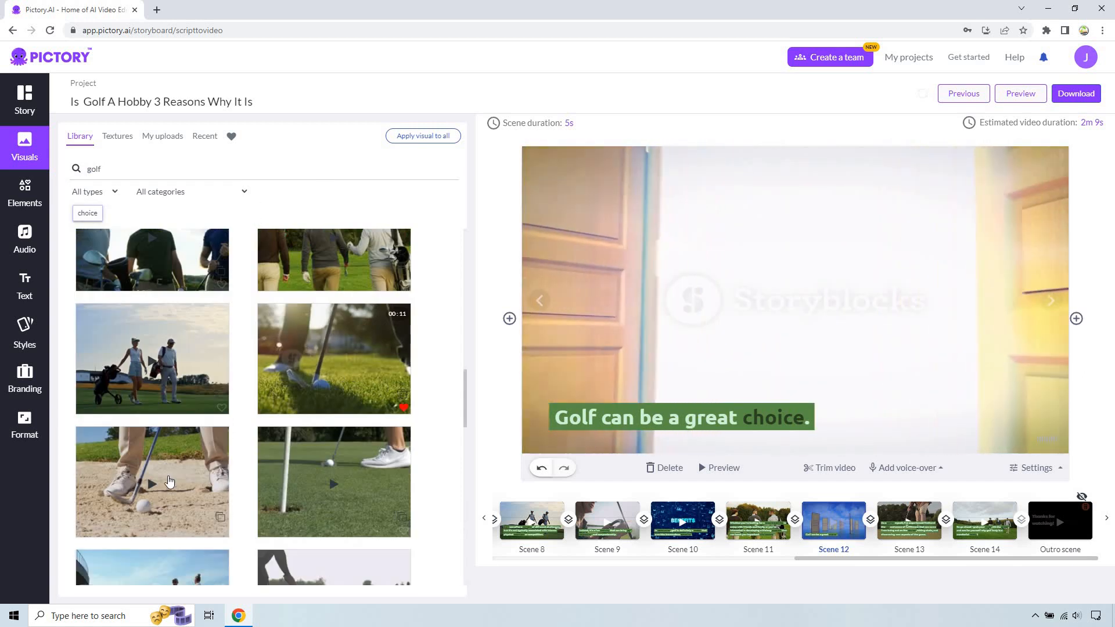
{"action": "left_click", "coordinate": [169, 477]}
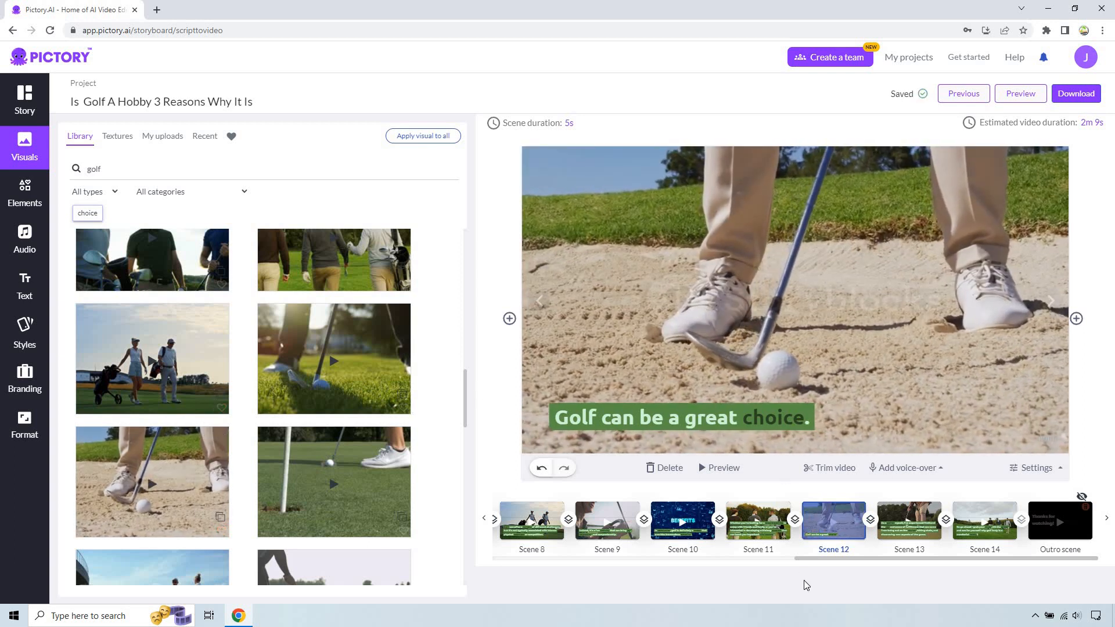
Check the visuals and captions of scenes 13 and 14, and return to the start of the storyboard.
{"action": "left_click", "coordinate": [909, 520]}
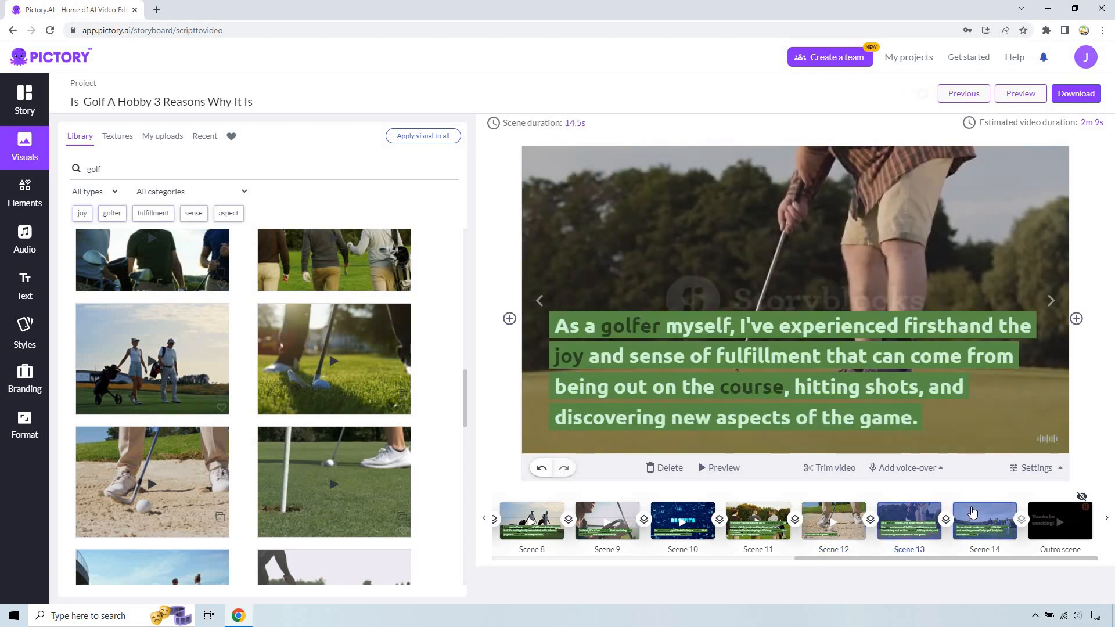
{"action": "left_click", "coordinate": [973, 514]}
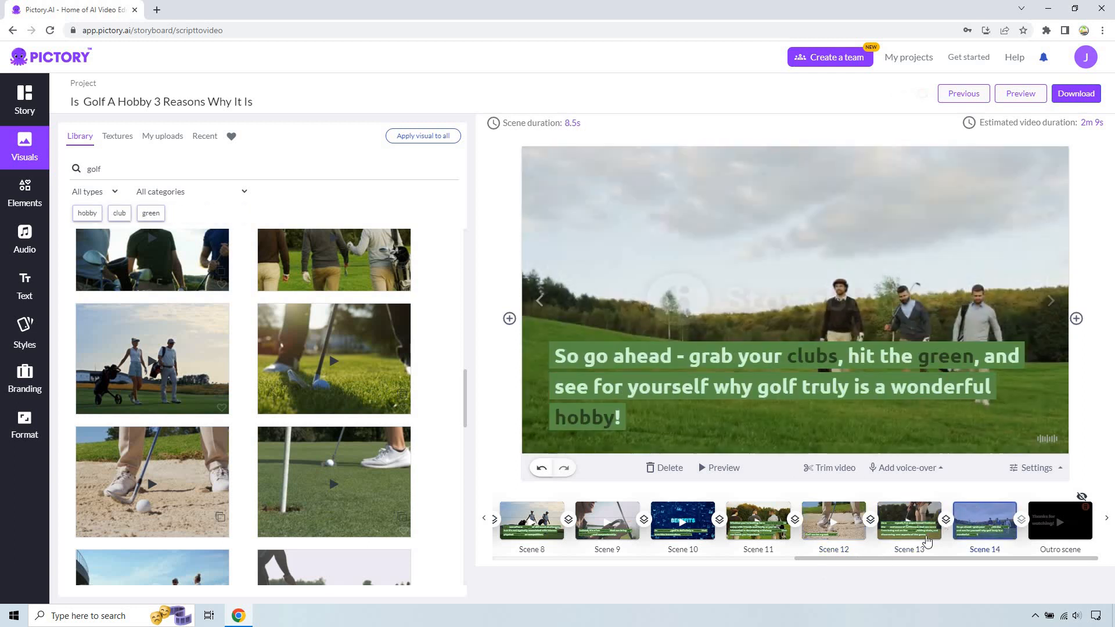
{"action": "left_click", "coordinate": [733, 560]}
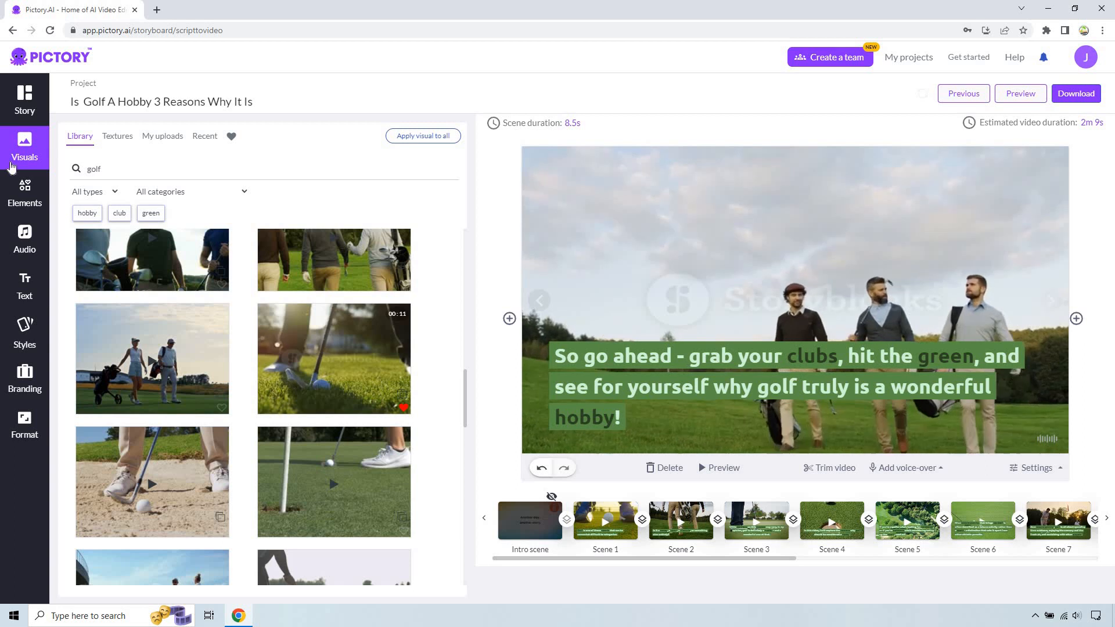
Search the emojis for "shock" and place a small exploding-head emoji just after the end of the scene 1 caption.
{"action": "left_click", "coordinate": [25, 193]}
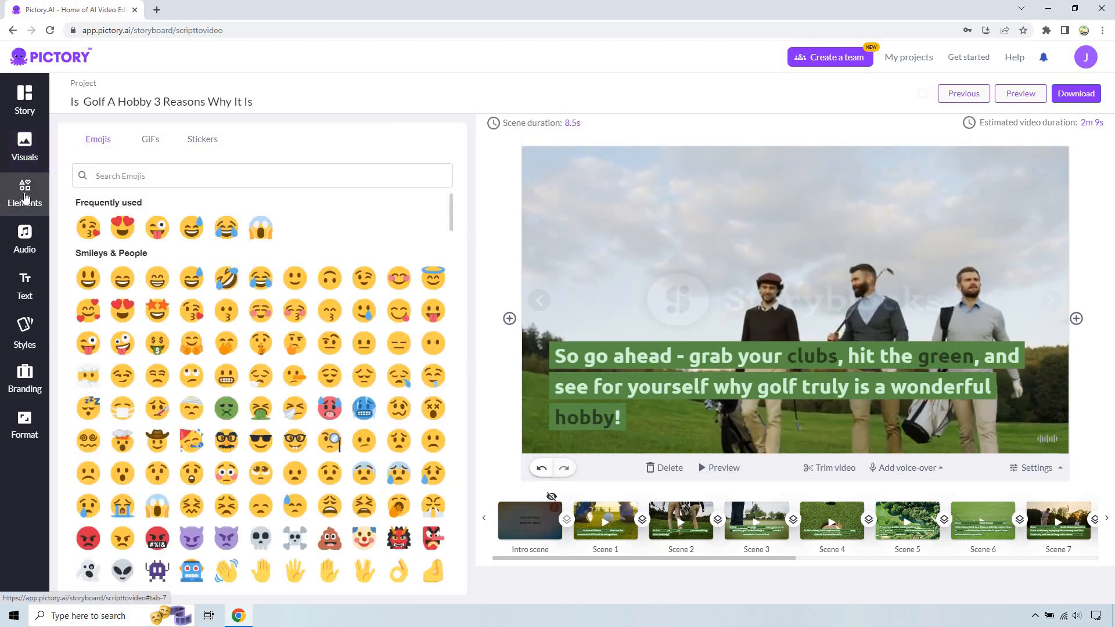
{"action": "left_click", "coordinate": [171, 168]}
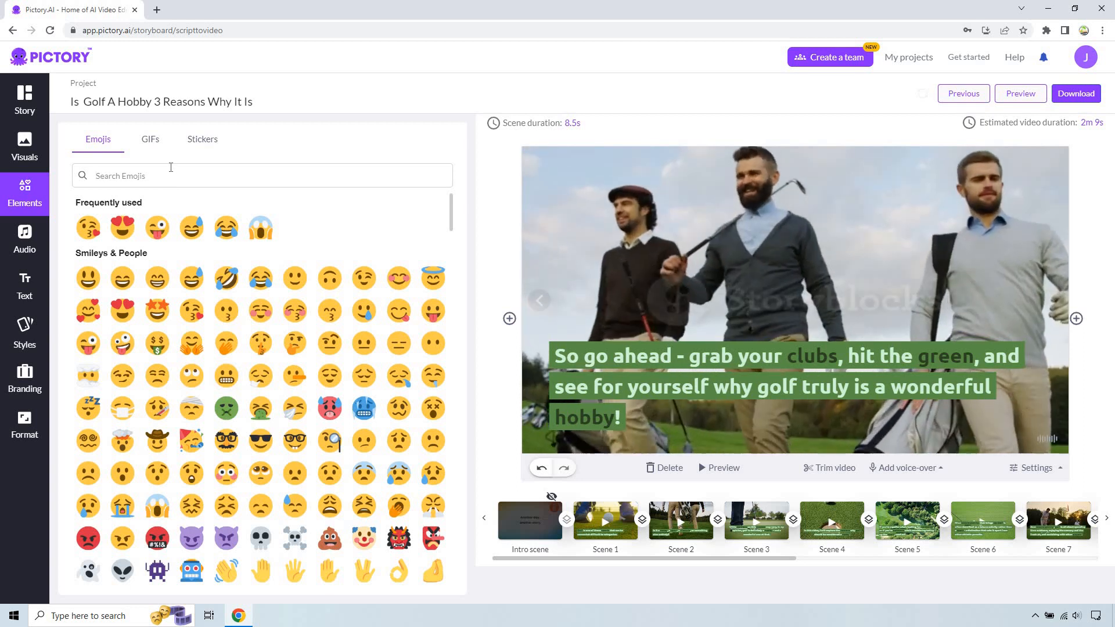
{"action": "type", "text": "shock"}
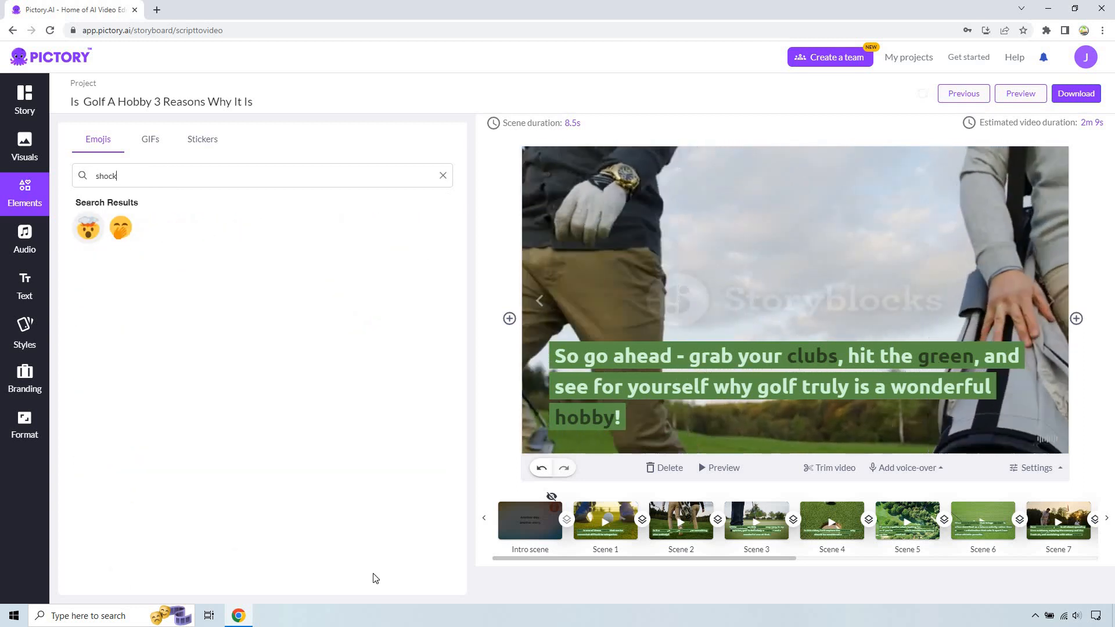
{"action": "left_click", "coordinate": [628, 508]}
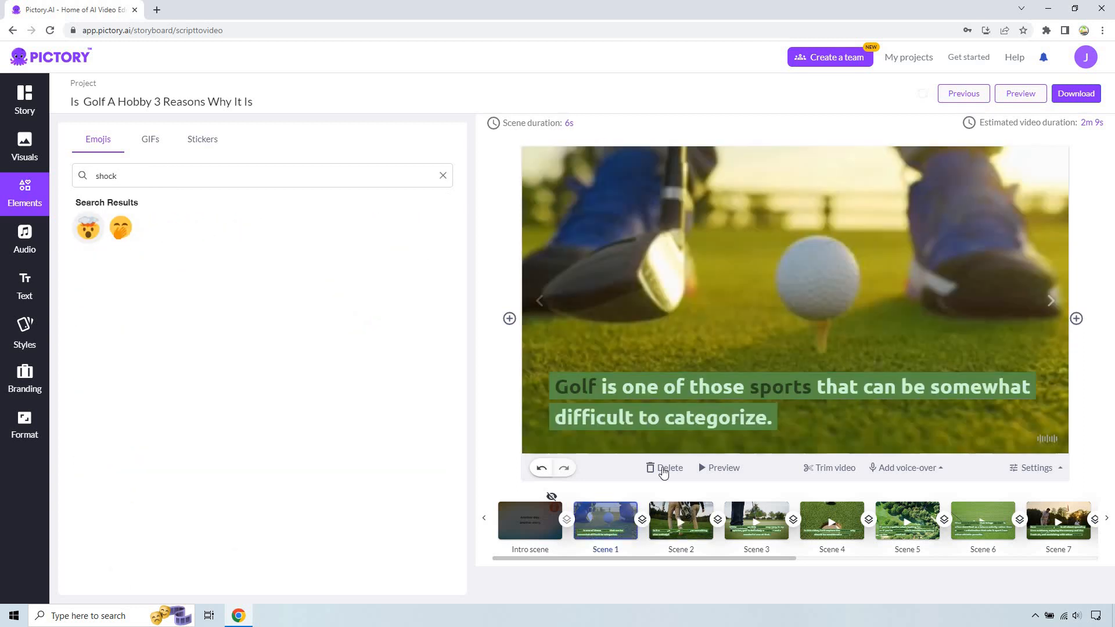
{"action": "left_click", "coordinate": [841, 348]}
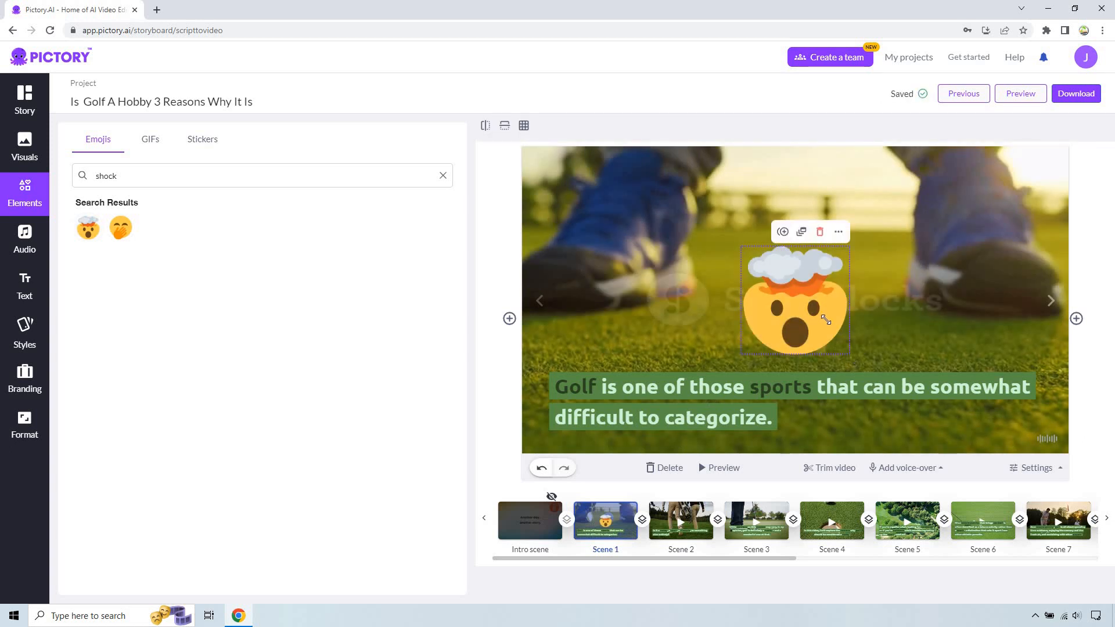
{"action": "left_click_drag", "start_coordinate": [826, 319], "coordinate": [811, 414]}
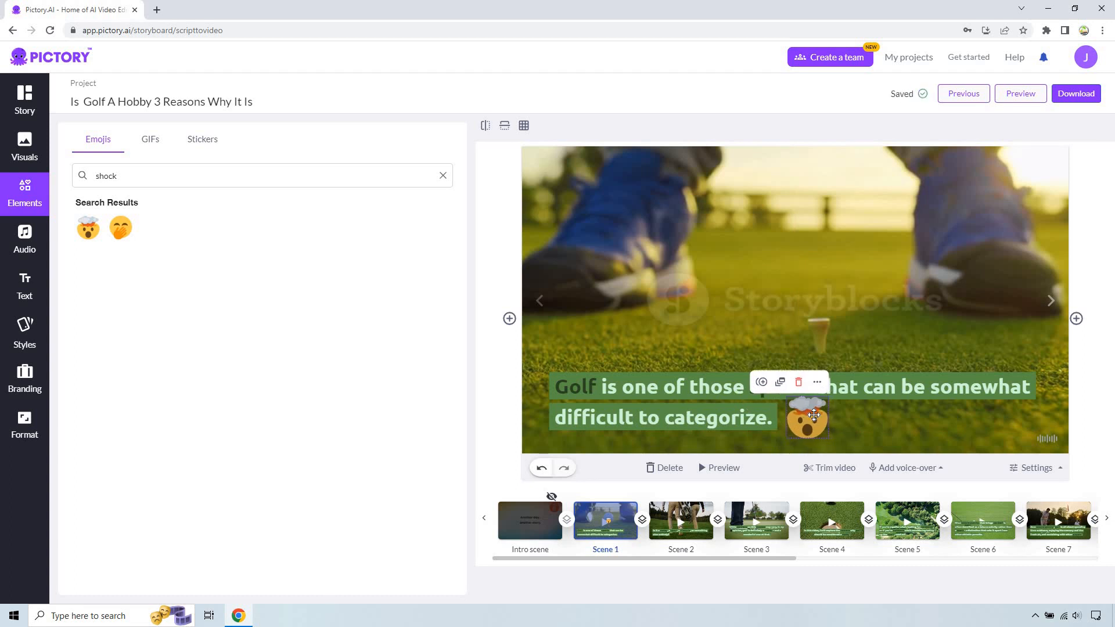
{"action": "left_click", "coordinate": [294, 381]}
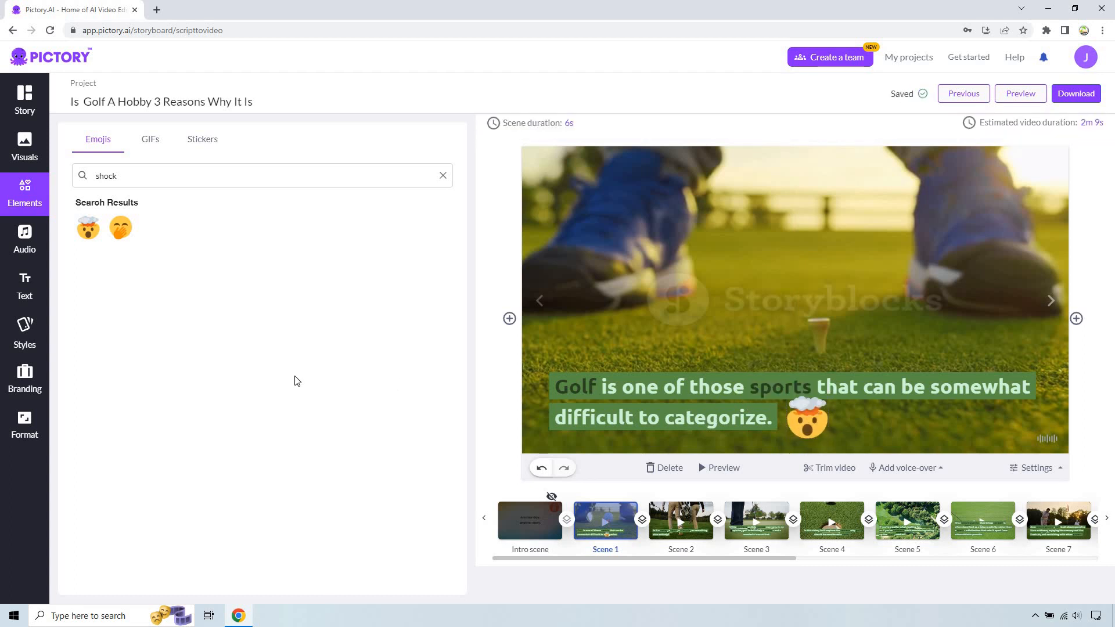
Browse the available GIFs and stickers, and look through the audio options for background music, voice-over voices and uploads.
{"action": "left_click", "coordinate": [149, 144]}
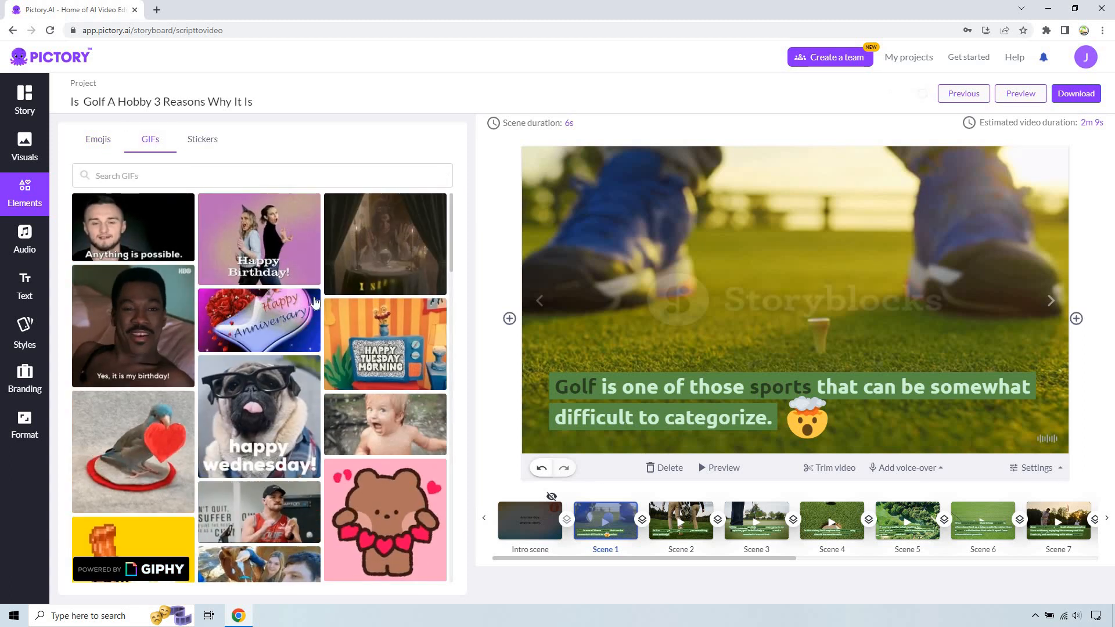
{"action": "left_click", "coordinate": [204, 140]}
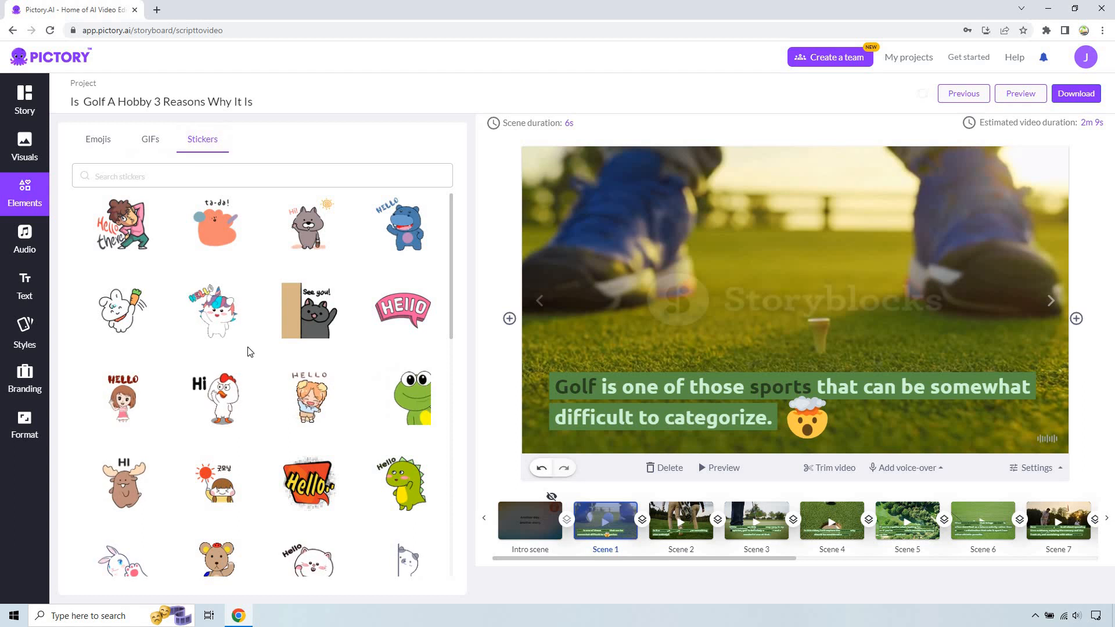
{"action": "left_click", "coordinate": [20, 235]}
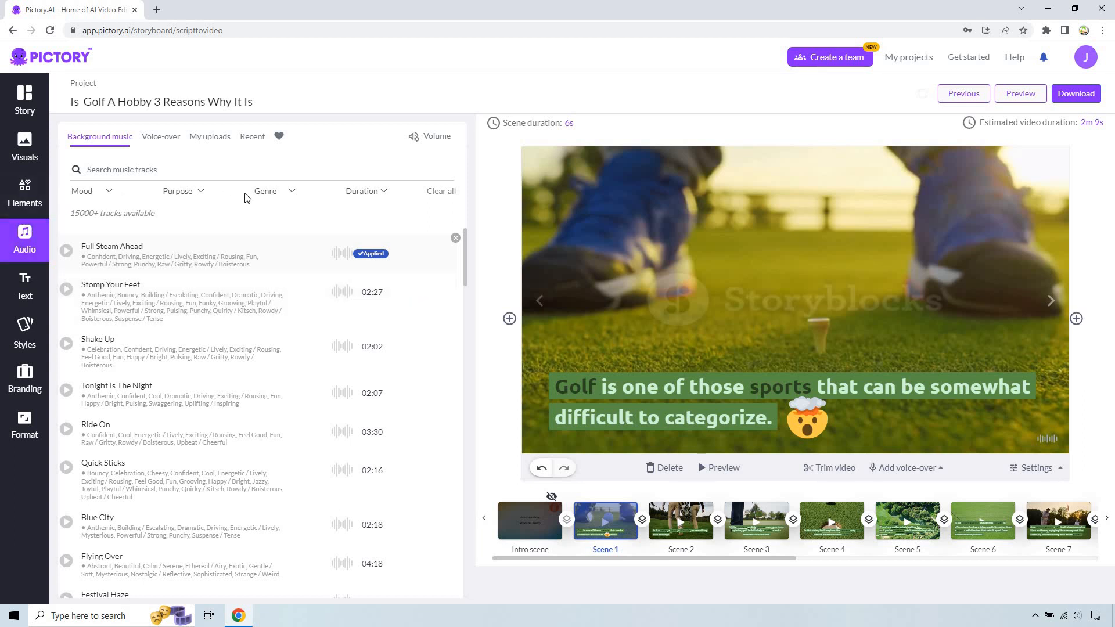
{"action": "left_click", "coordinate": [149, 143]}
{"action": "scroll", "coordinate": [243, 343], "scroll_direction": "down", "scroll_amount": 3}
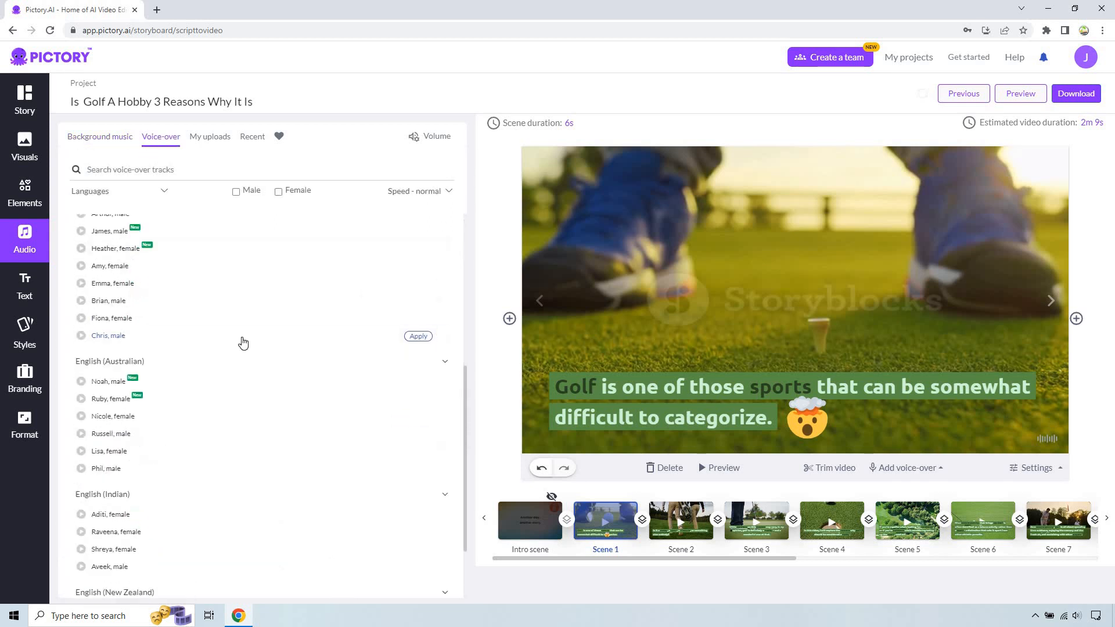
{"action": "scroll", "coordinate": [243, 344], "scroll_direction": "up", "scroll_amount": 5}
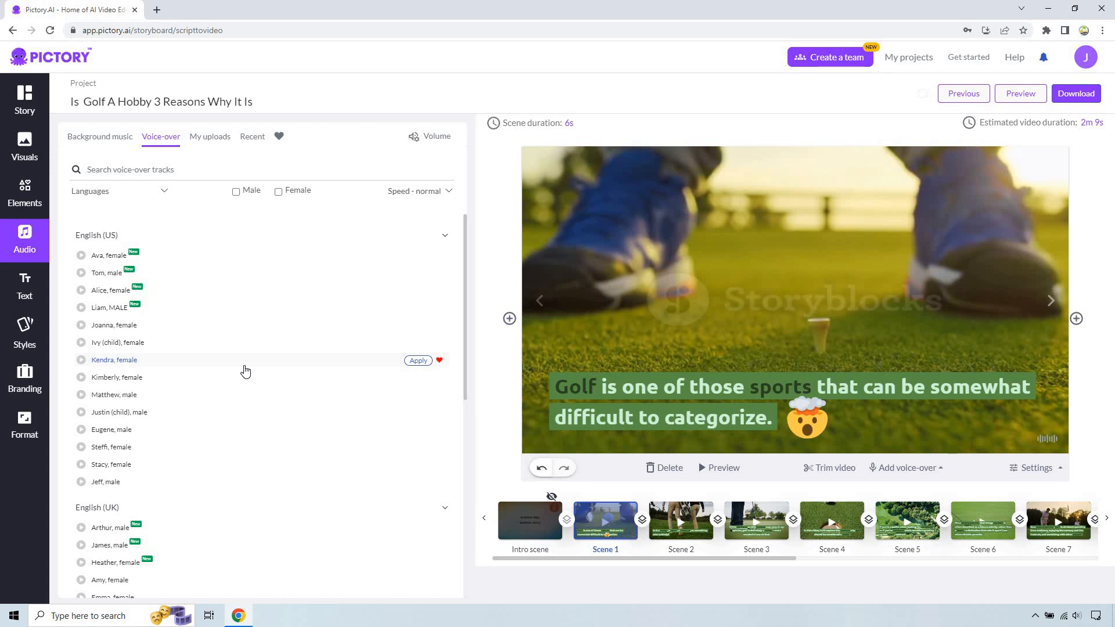
{"action": "scroll", "coordinate": [227, 381], "scroll_direction": "down", "scroll_amount": 3}
{"action": "scroll", "coordinate": [227, 384], "scroll_direction": "down", "scroll_amount": 2}
{"action": "scroll", "coordinate": [227, 386], "scroll_direction": "up", "scroll_amount": 5}
{"action": "left_click", "coordinate": [209, 138]}
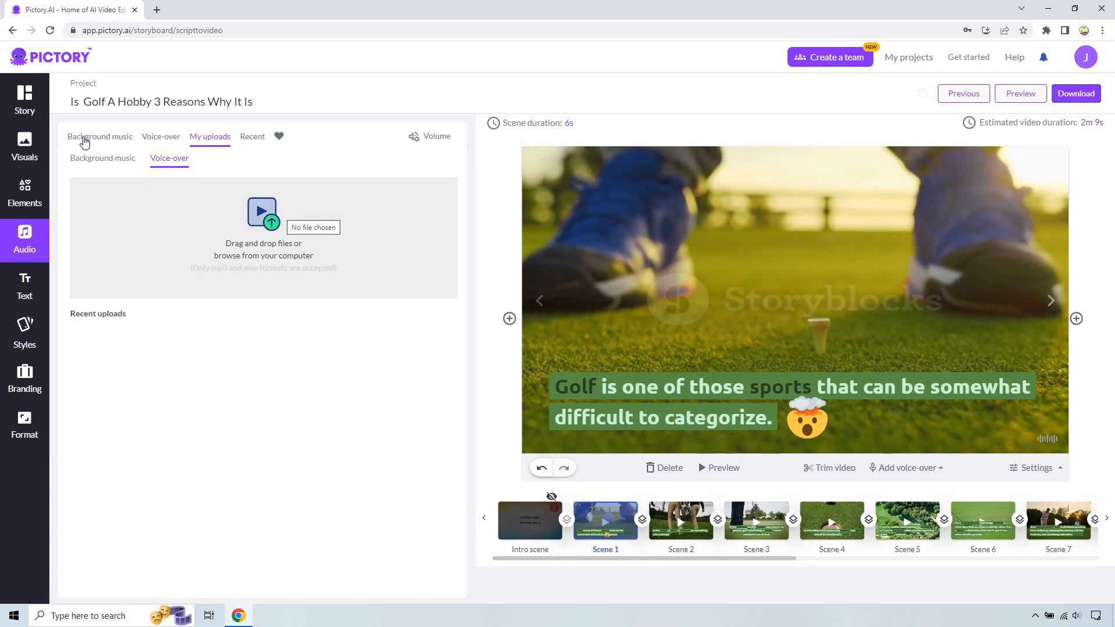
Add a heading reading "Hello" to scene 1.
{"action": "left_click", "coordinate": [29, 279]}
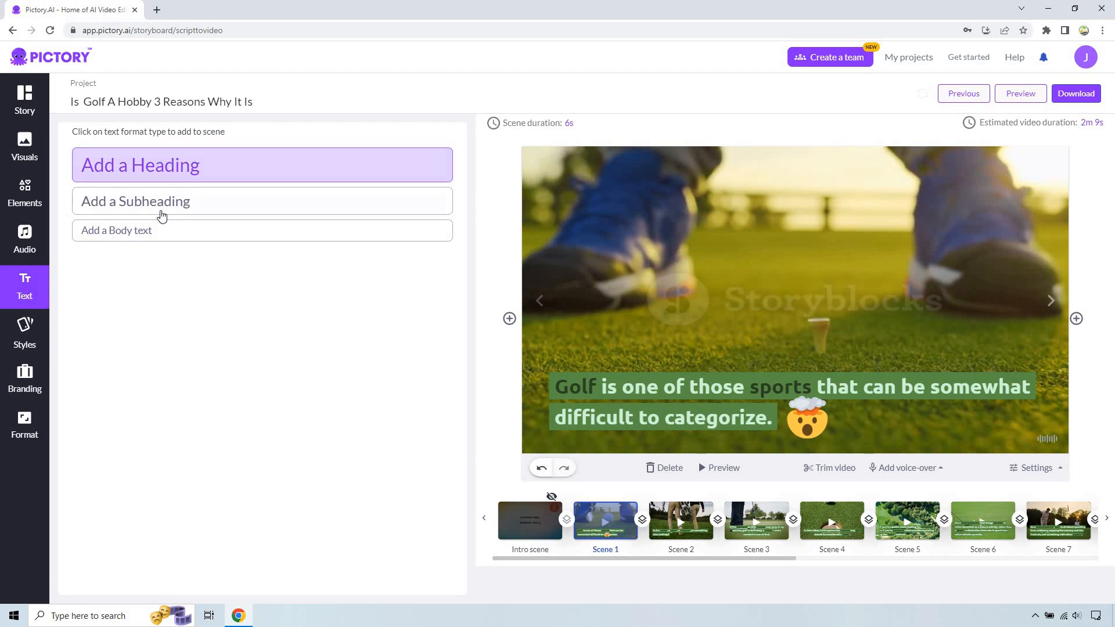
{"action": "left_click", "coordinate": [193, 174]}
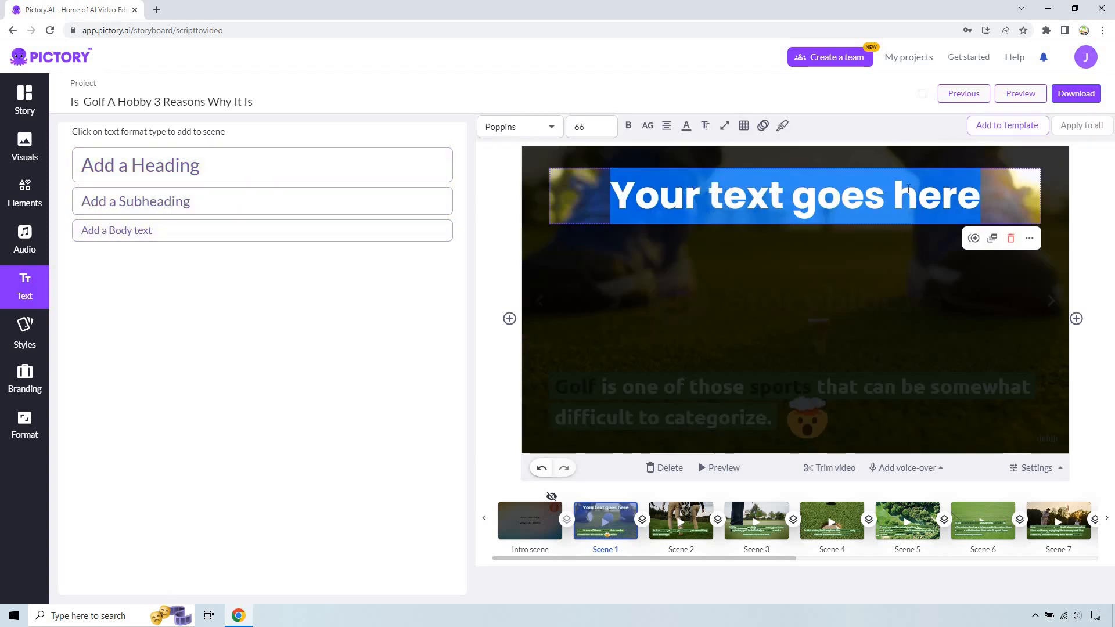
{"action": "key", "text": "BackSpace"}
{"action": "type", "text": "Hello"}
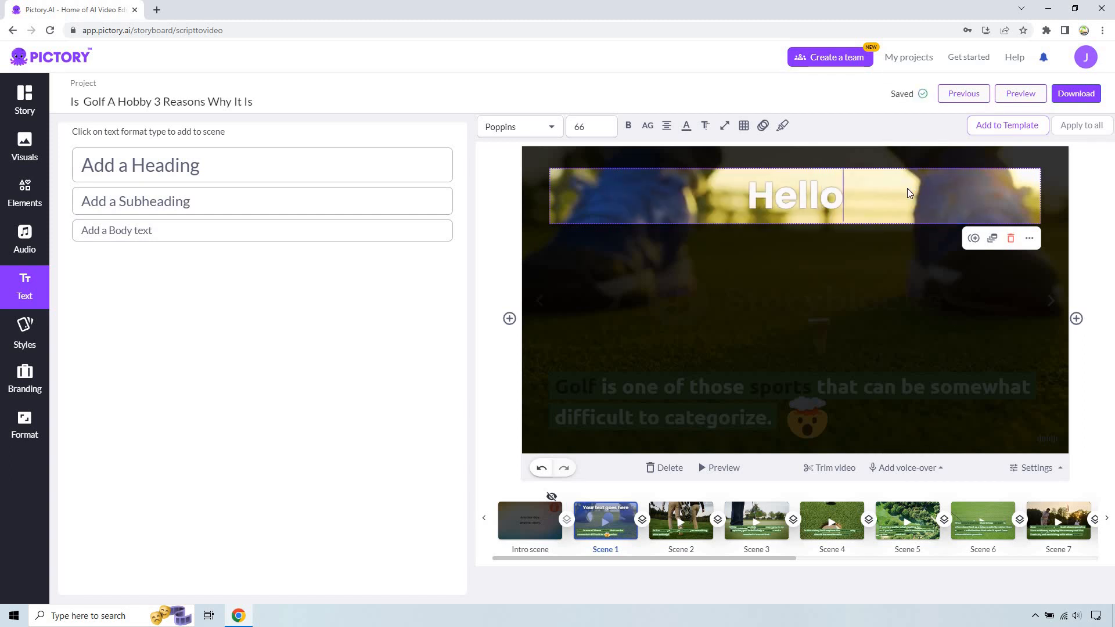
{"action": "left_click", "coordinate": [1096, 256]}
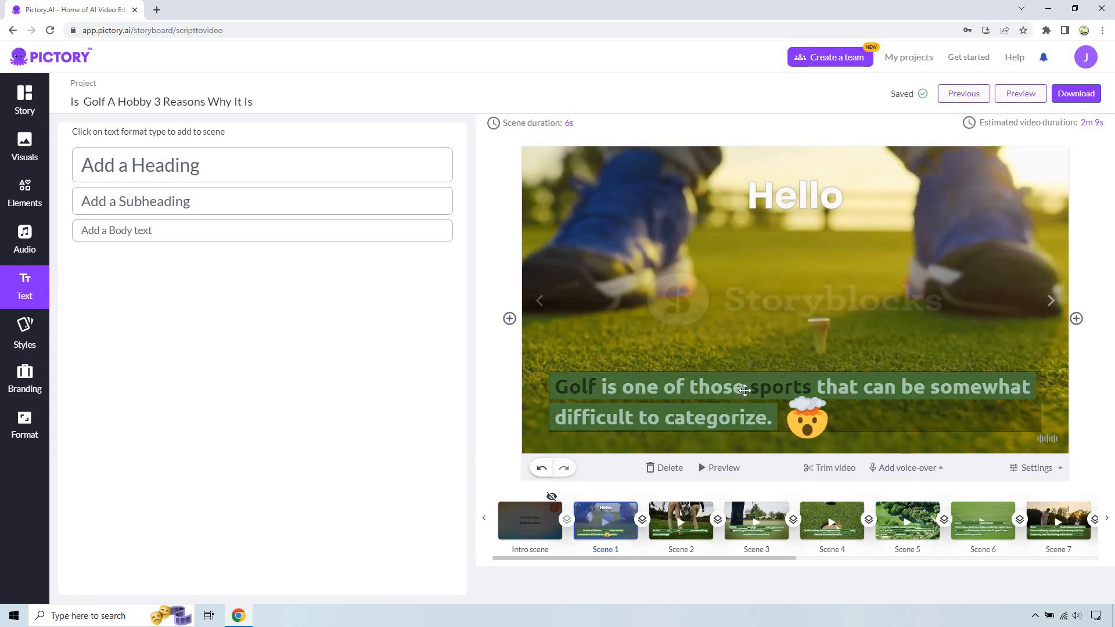
Try a body text line just beneath the heading in scene 1, and delete both added texts.
{"action": "left_click", "coordinate": [145, 233]}
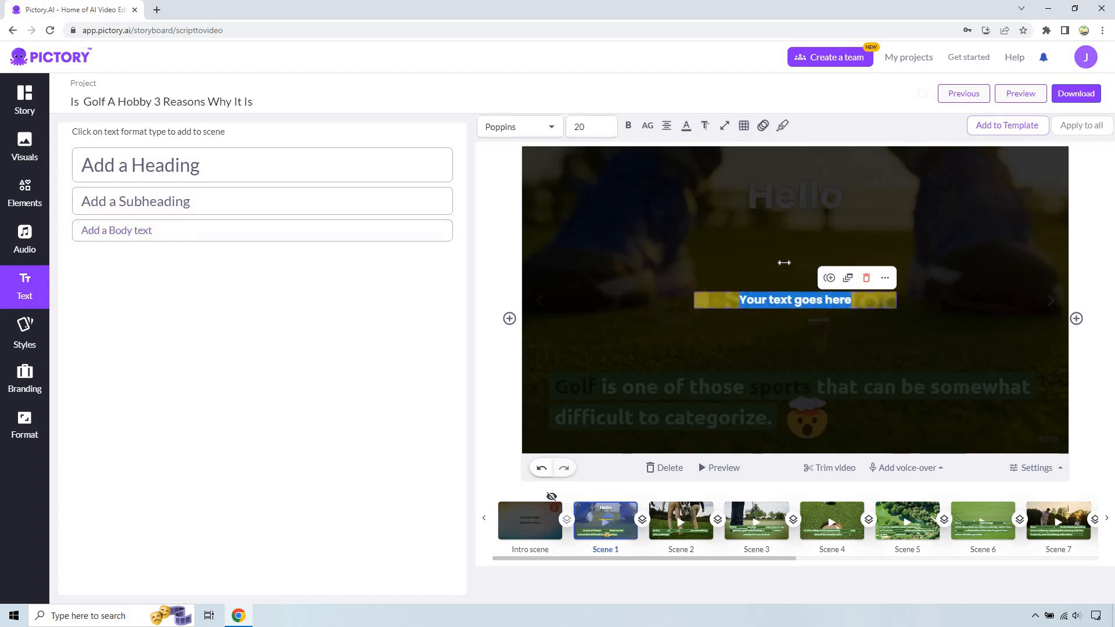
{"action": "left_click", "coordinate": [1103, 221]}
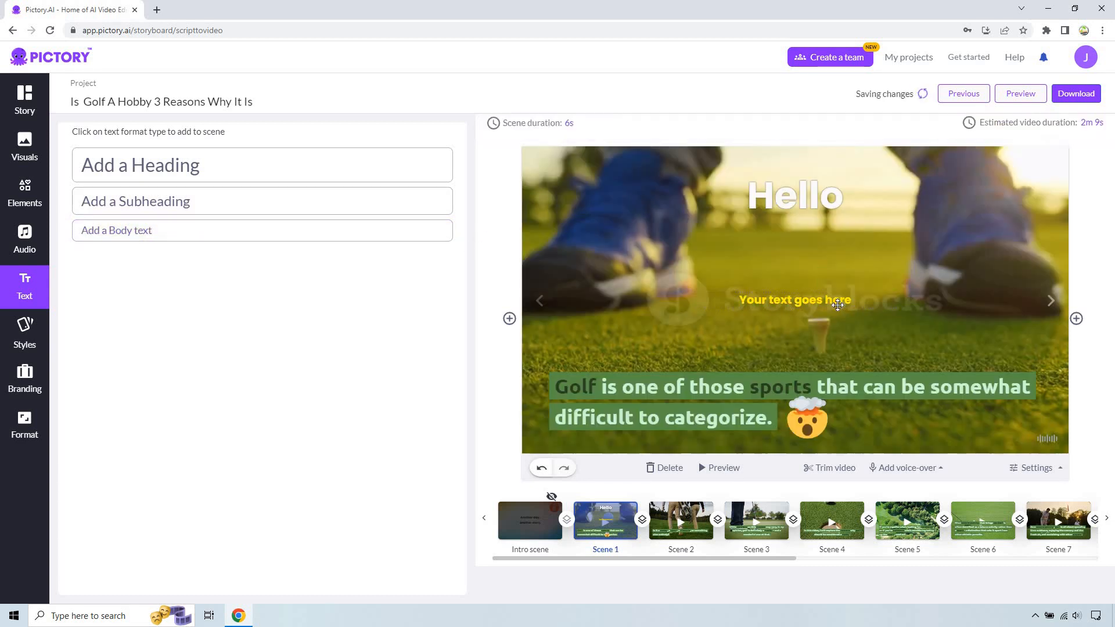
{"action": "left_click_drag", "start_coordinate": [836, 270], "coordinate": [841, 241]}
{"action": "left_click", "coordinate": [871, 216]}
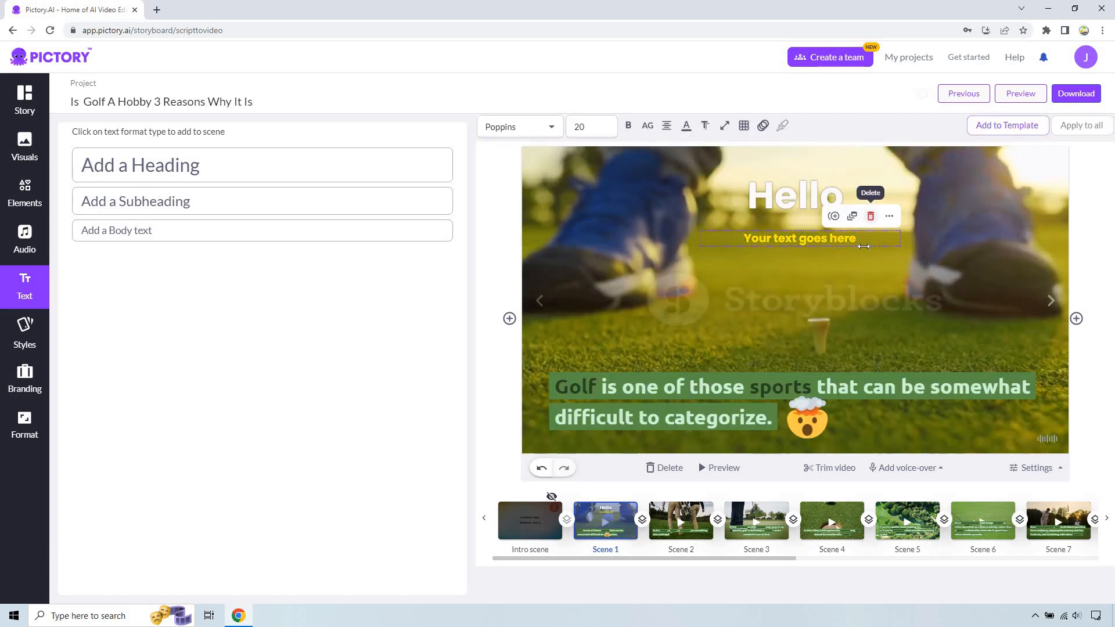
{"action": "left_click", "coordinate": [843, 188]}
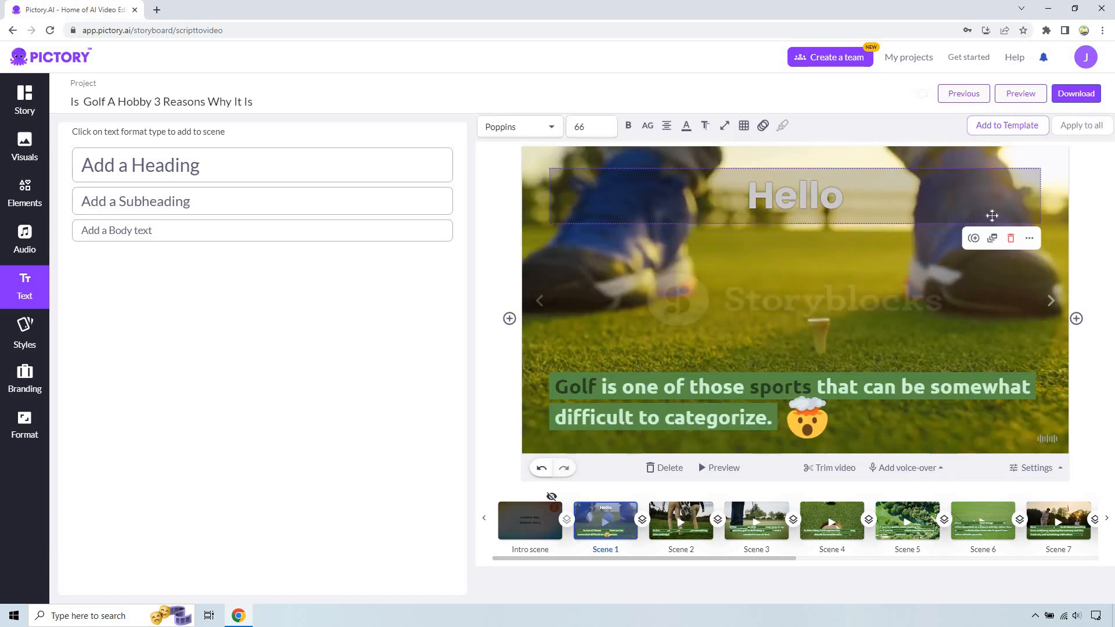
{"action": "left_click", "coordinate": [1011, 239]}
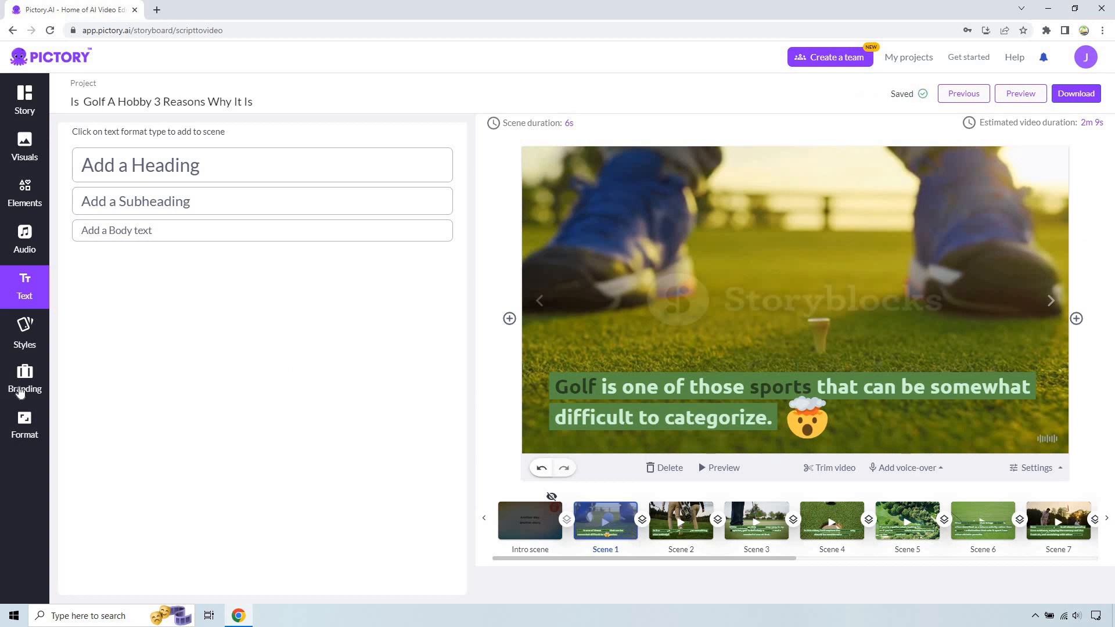
Look over the template styles and the intro scene's branding settings, and hide the intro scene again.
{"action": "left_click", "coordinate": [39, 324]}
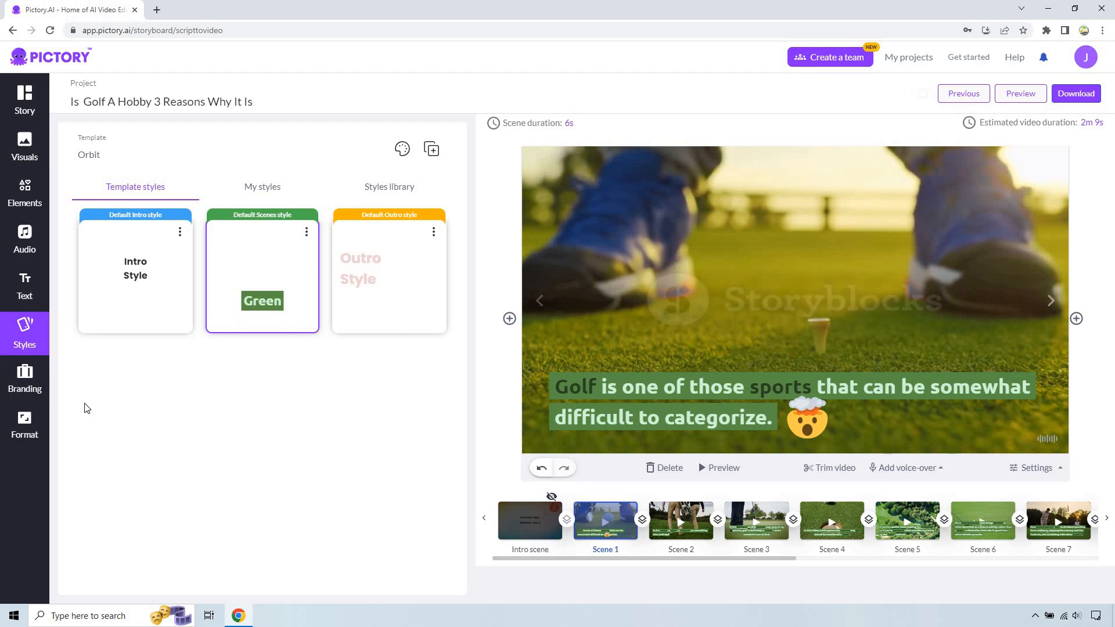
{"action": "mouse_move", "coordinate": [181, 232]}
{"action": "left_click", "coordinate": [546, 511]}
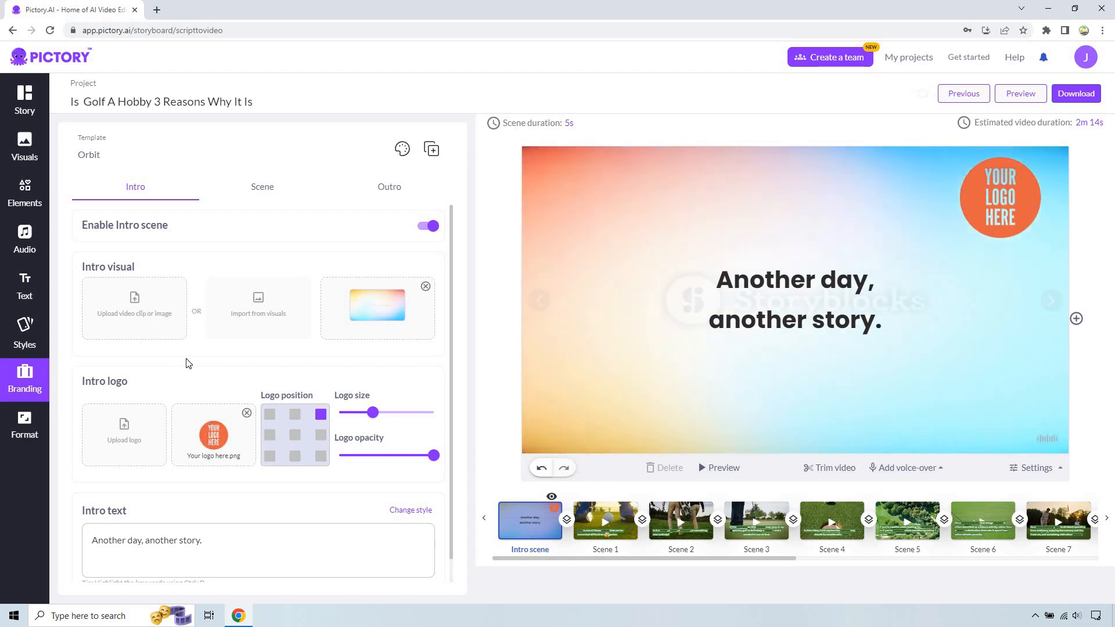
{"action": "left_click", "coordinate": [552, 497]}
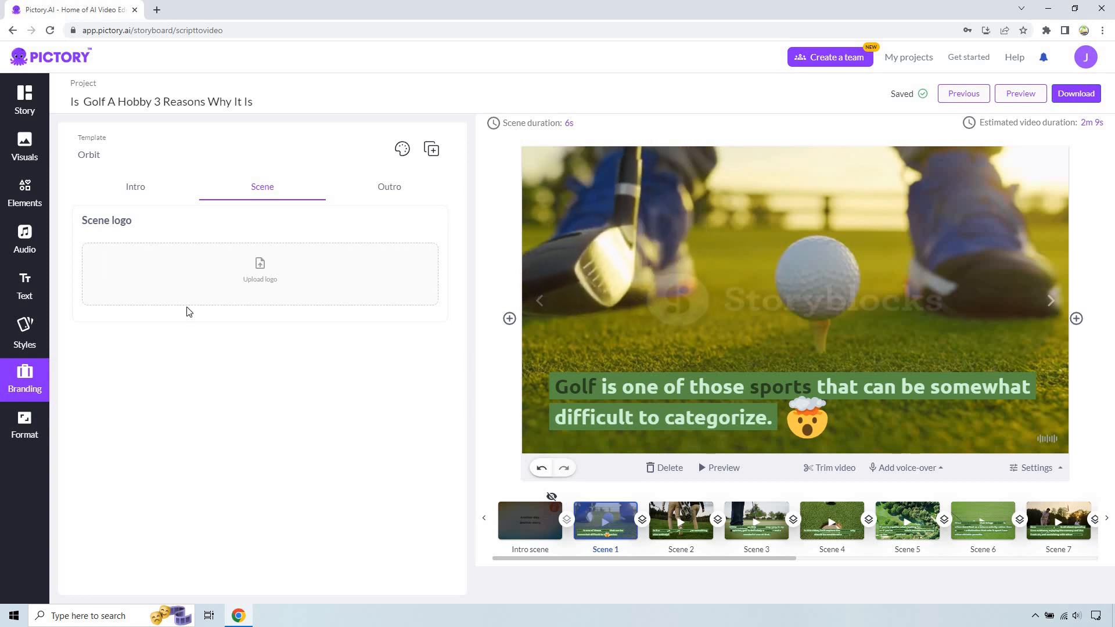
Review the story text alongside the visuals of scenes 2 to 6, and read through the remaining script to scene 14.
{"action": "left_click", "coordinate": [27, 114]}
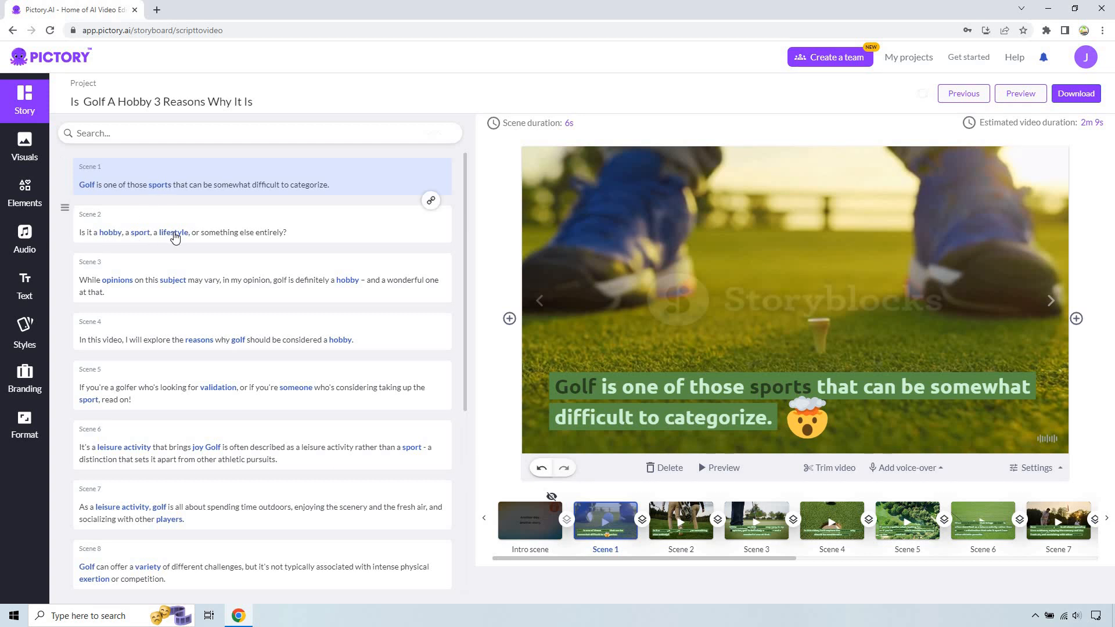
{"action": "left_click", "coordinate": [352, 238]}
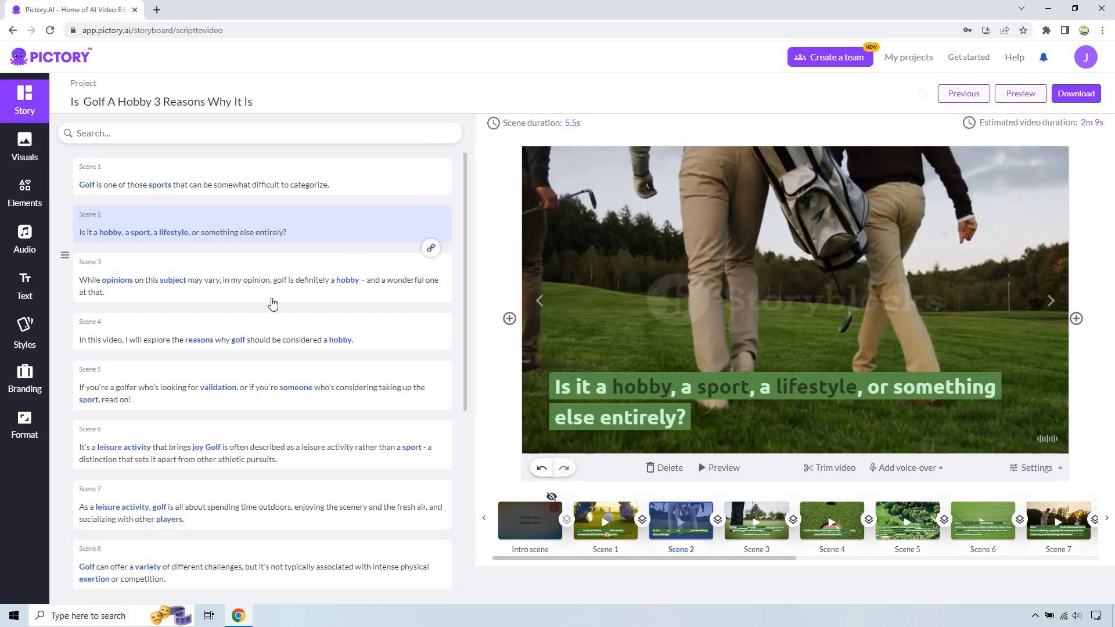
{"action": "left_click", "coordinate": [269, 279]}
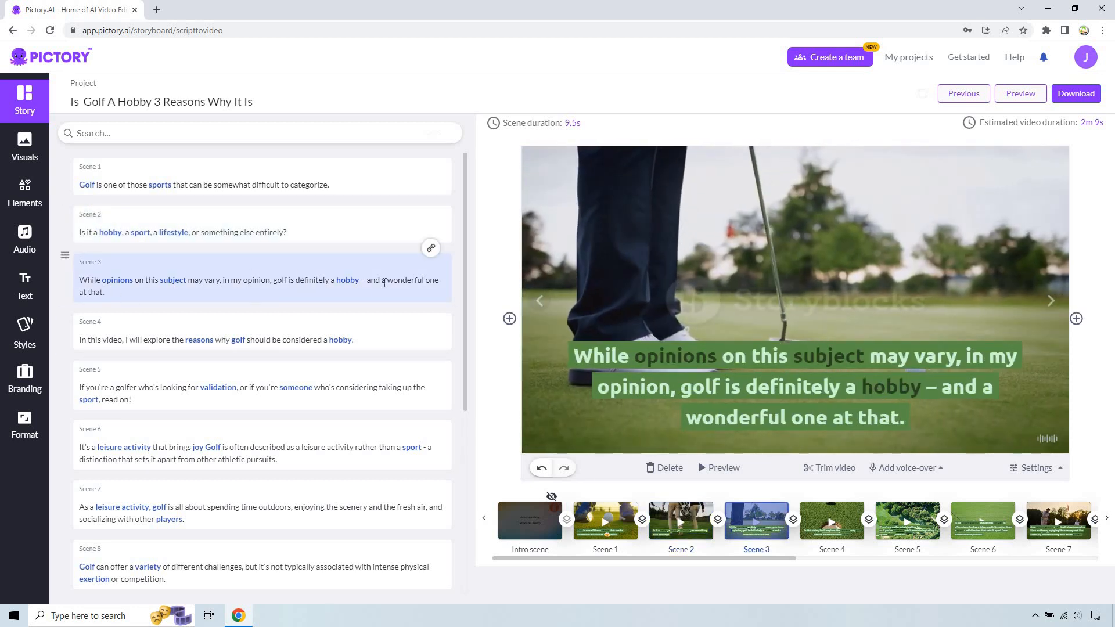
{"action": "left_click", "coordinate": [370, 343]}
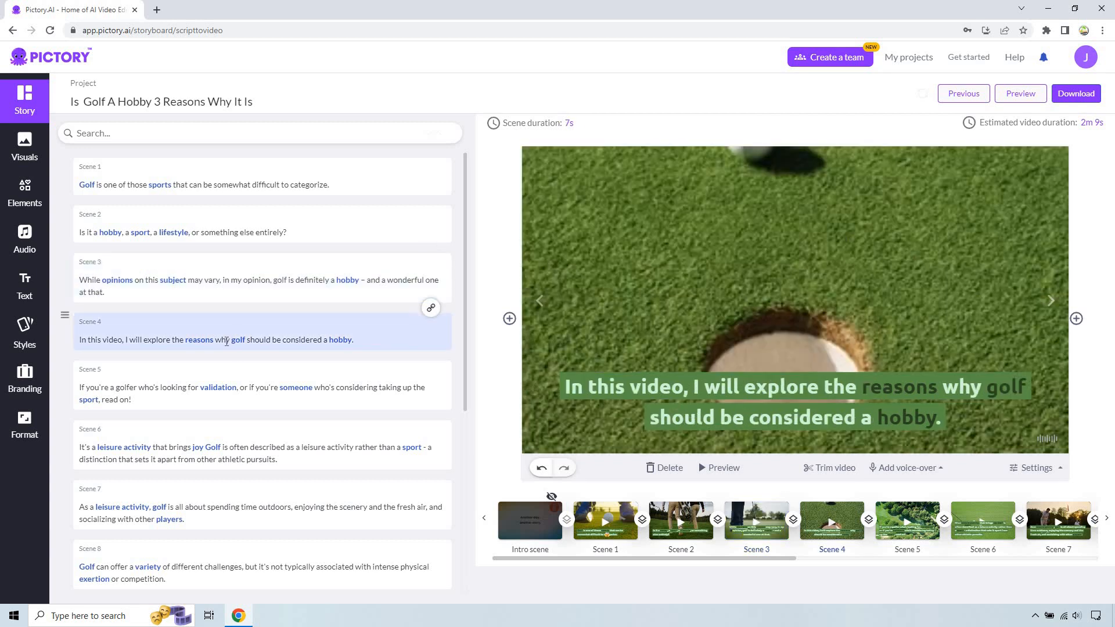
{"action": "left_click", "coordinate": [259, 402]}
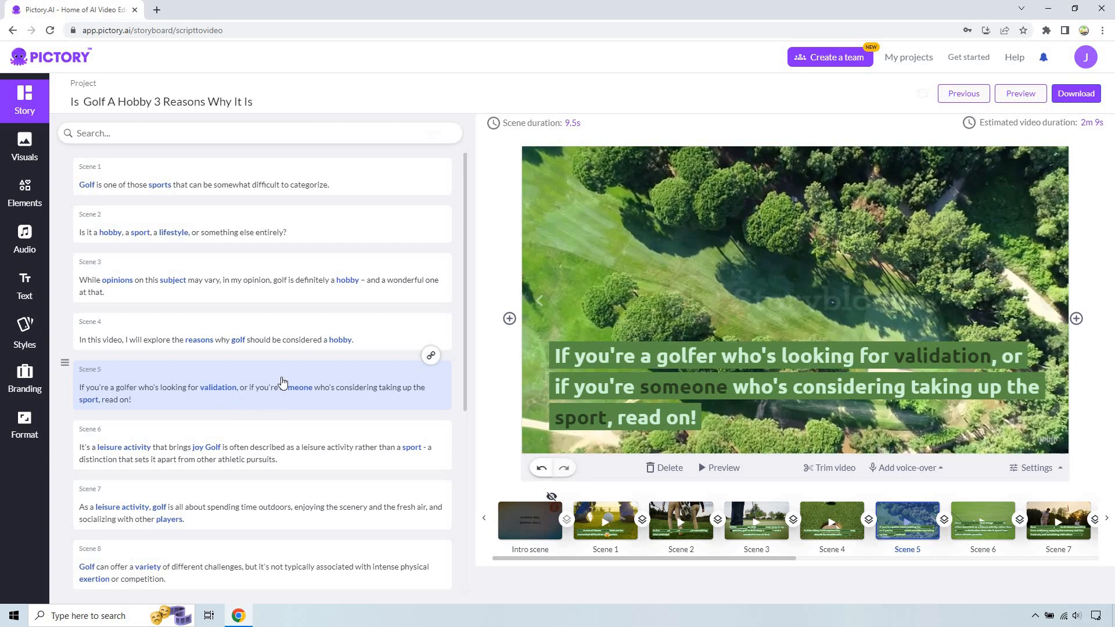
{"action": "scroll", "coordinate": [296, 395], "scroll_direction": "down", "scroll_amount": 1}
{"action": "left_click", "coordinate": [316, 404]}
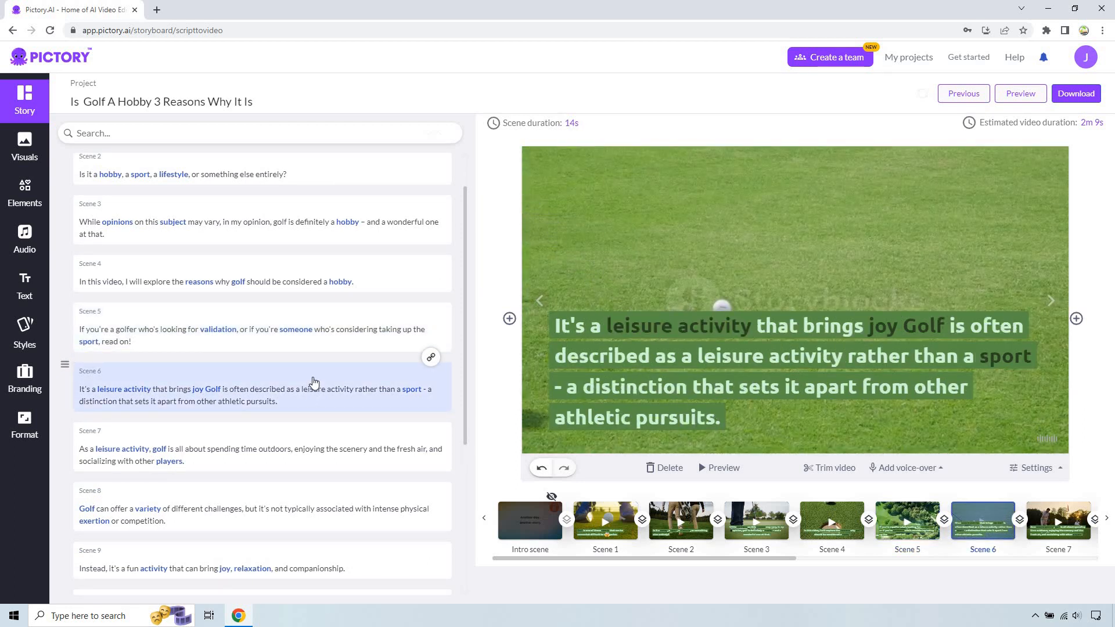
{"action": "scroll", "coordinate": [300, 387], "scroll_direction": "down", "scroll_amount": 2}
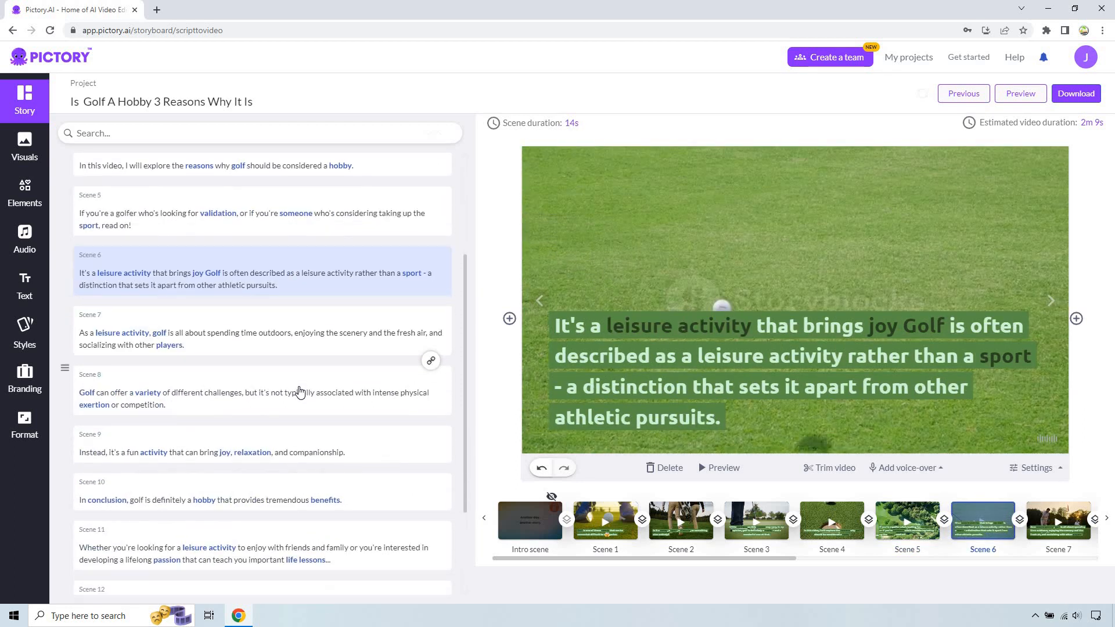
{"action": "scroll", "coordinate": [301, 390], "scroll_direction": "down", "scroll_amount": 1}
{"action": "scroll", "coordinate": [300, 393], "scroll_direction": "down", "scroll_amount": 1}
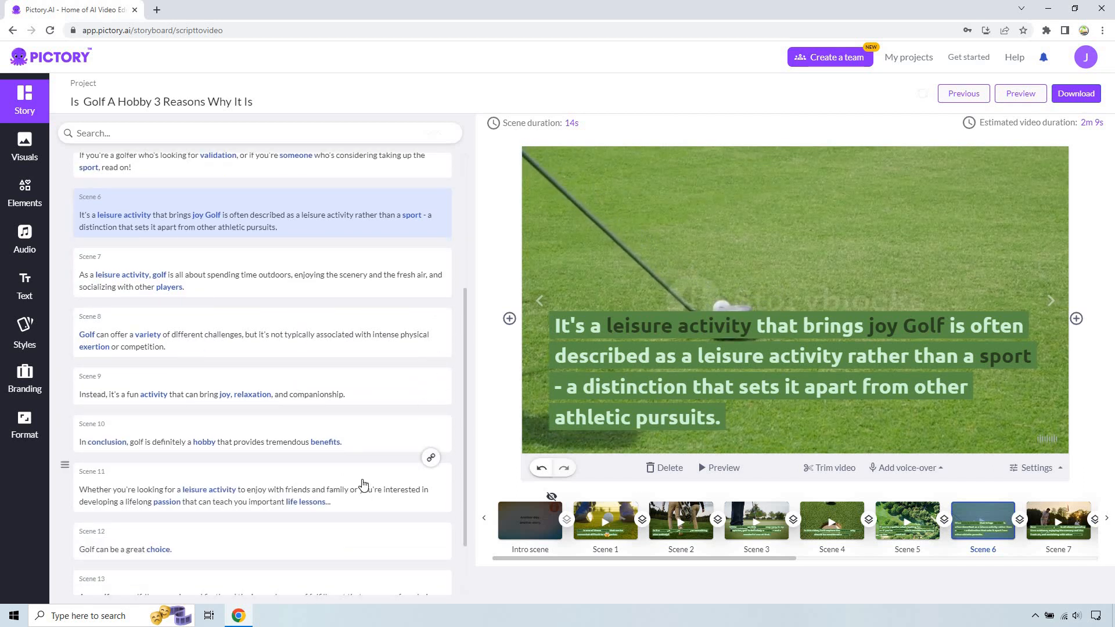
{"action": "scroll", "coordinate": [363, 484], "scroll_direction": "down", "scroll_amount": 2}
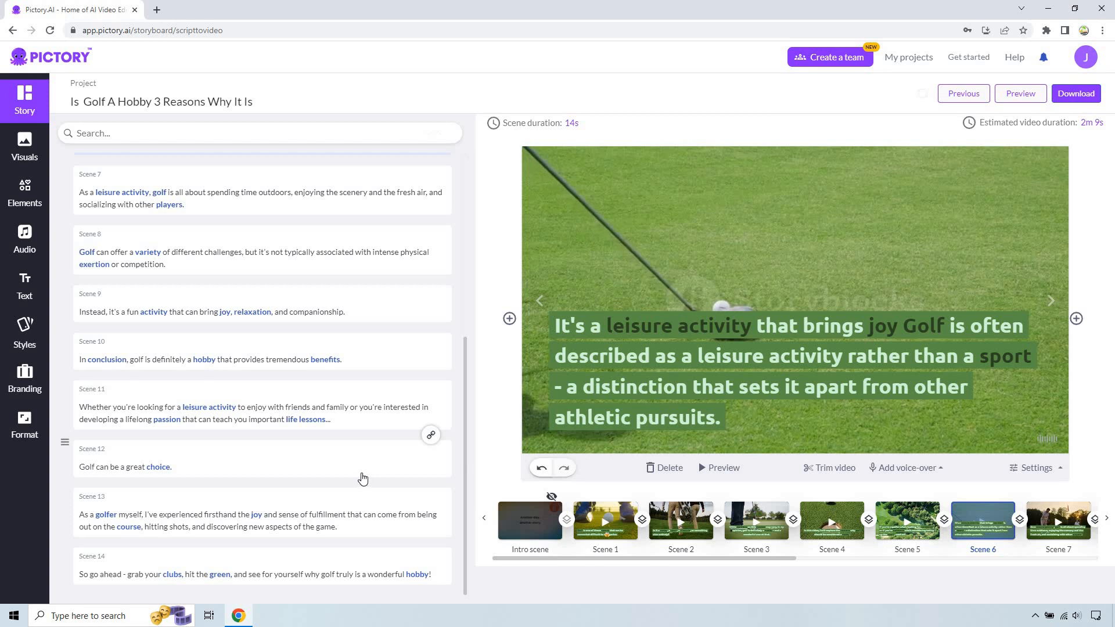